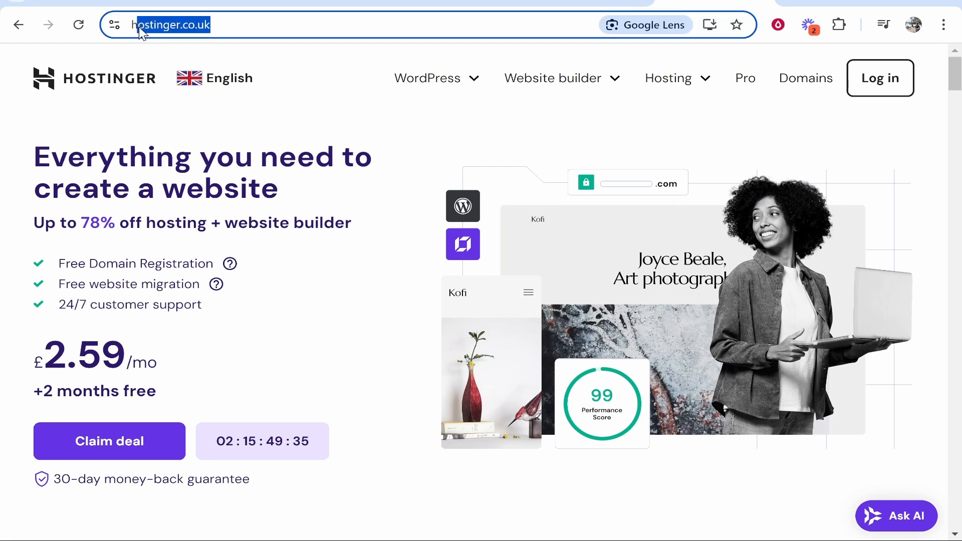
Open Hostinger's Managed WordPress hosting page
left_click(374, 137)
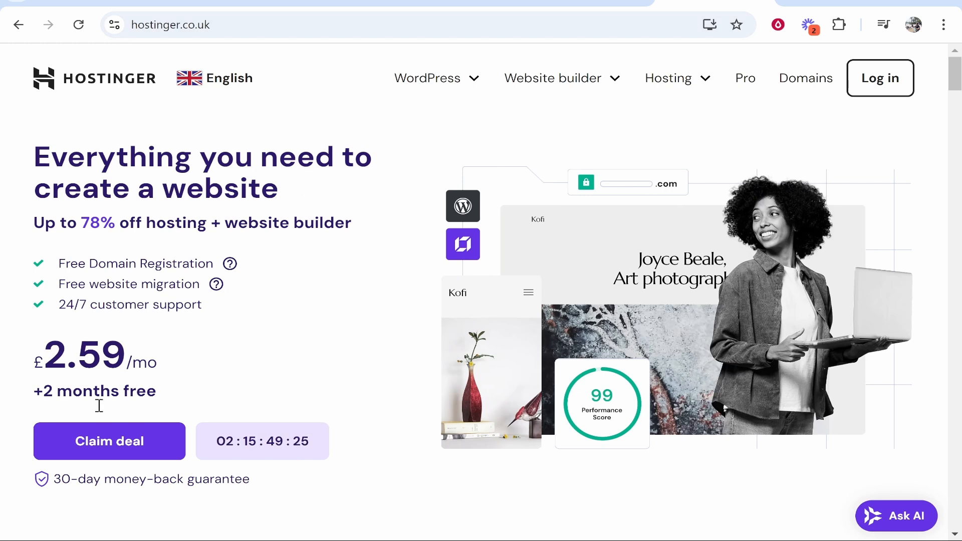
left_click(458, 82)
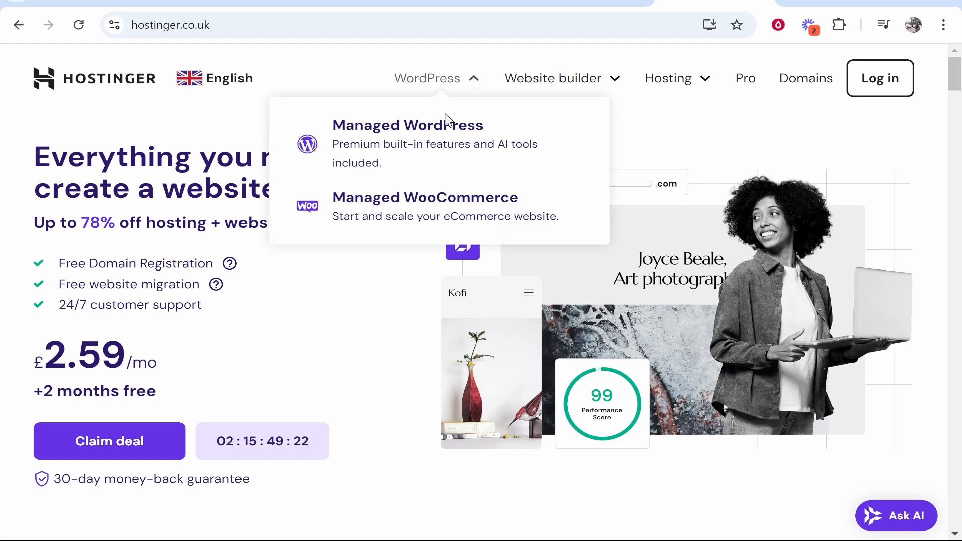
left_click(405, 159)
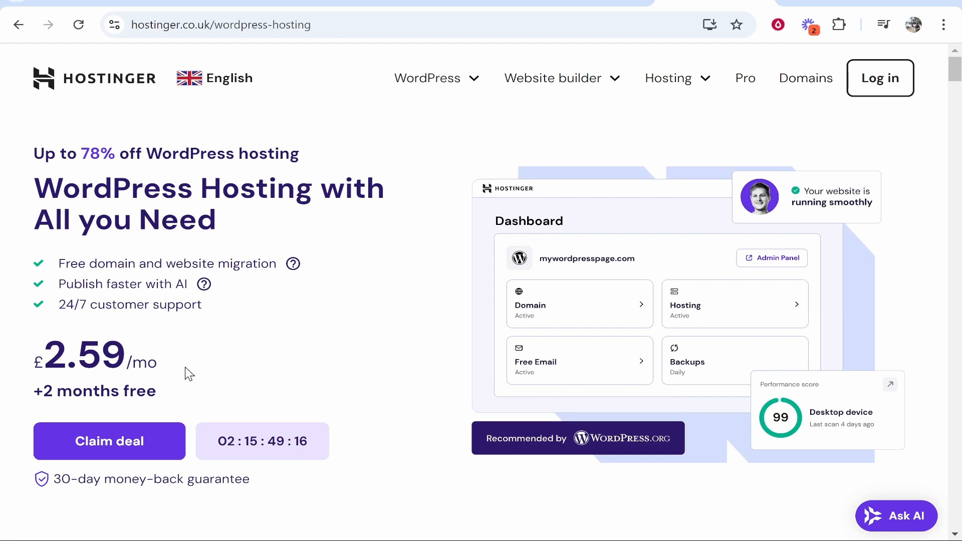
Go from the WordPress hosting offer to the plan comparison and bring the Premium plan into focus
left_click_drag(156, 366, 45, 350)
left_click(46, 351)
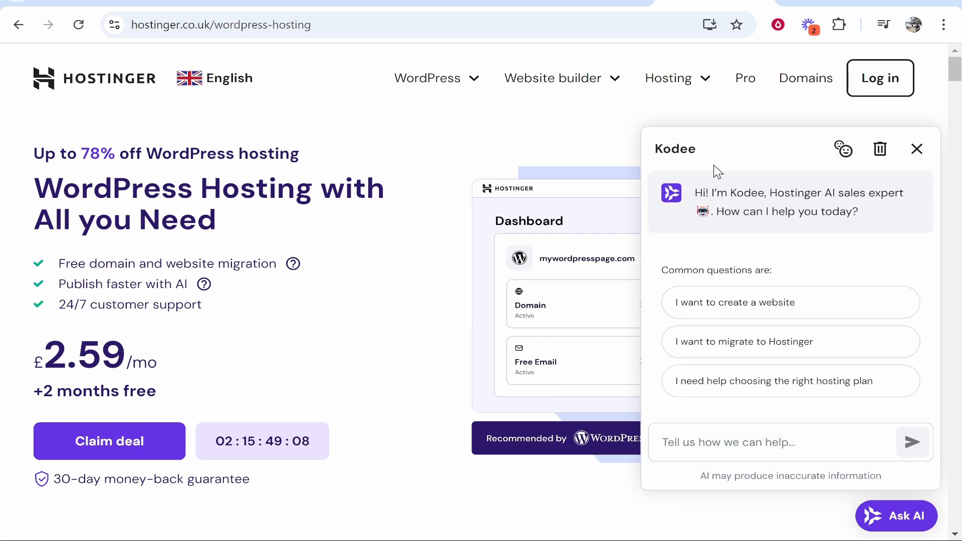
left_click(109, 447)
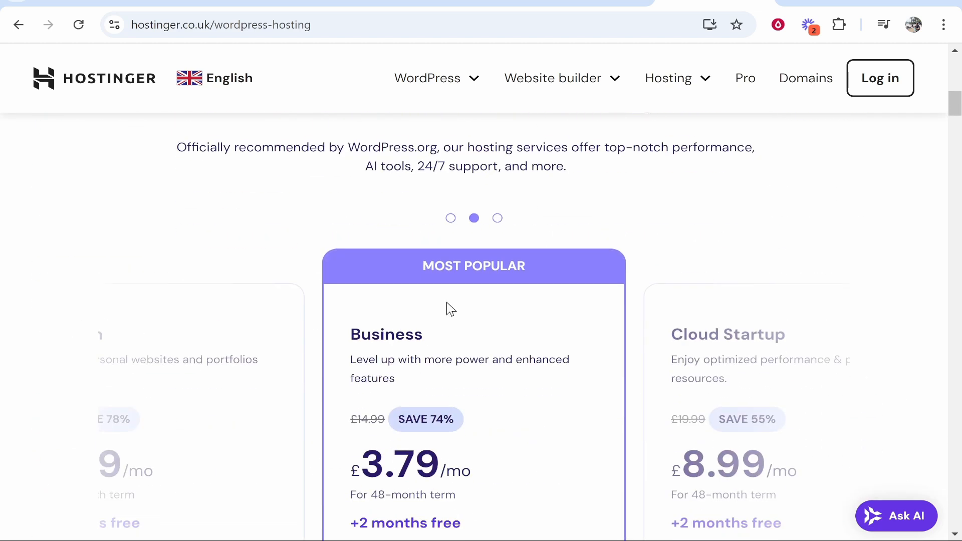
scroll(359, 250, "down", 3)
scroll(358, 253, "up", 2)
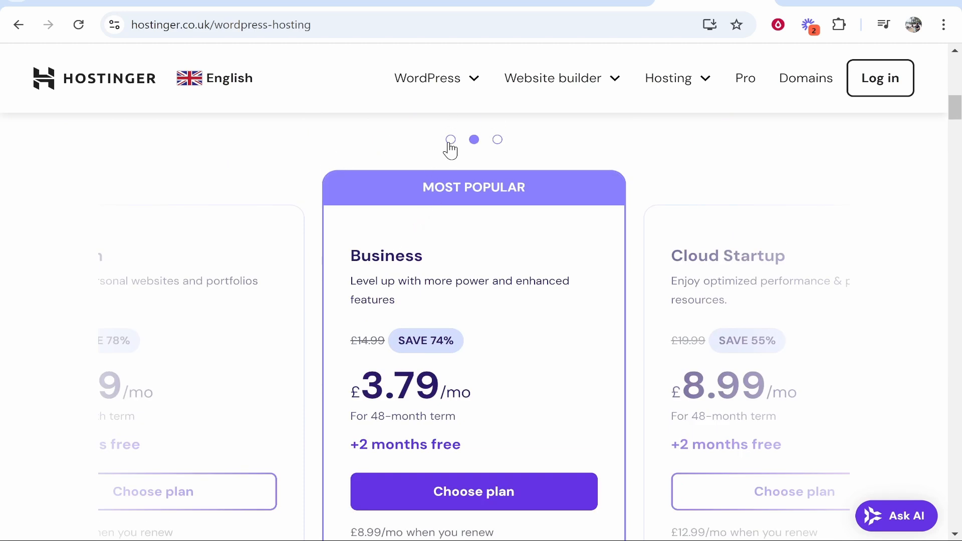
left_click(451, 142)
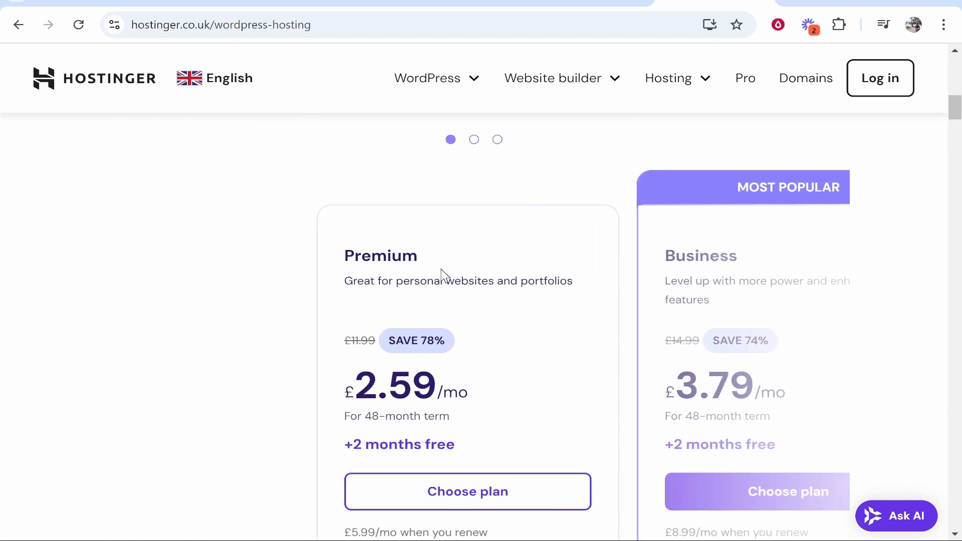
Examine the Premium plan's price, renewal rate, website limit and monthly visit allowance
scroll(402, 275, "down", 1)
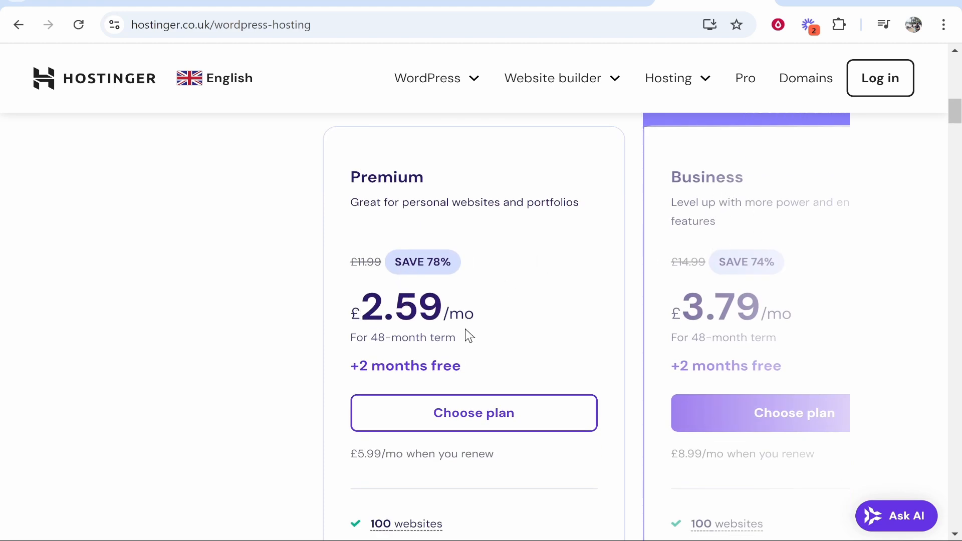
scroll(707, 258, "down", 3)
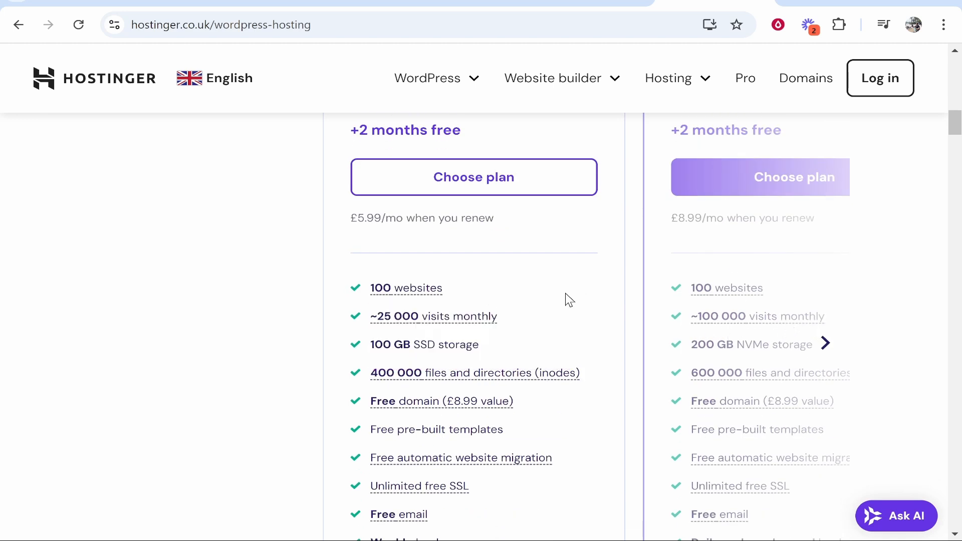
scroll(386, 327, "up", 5)
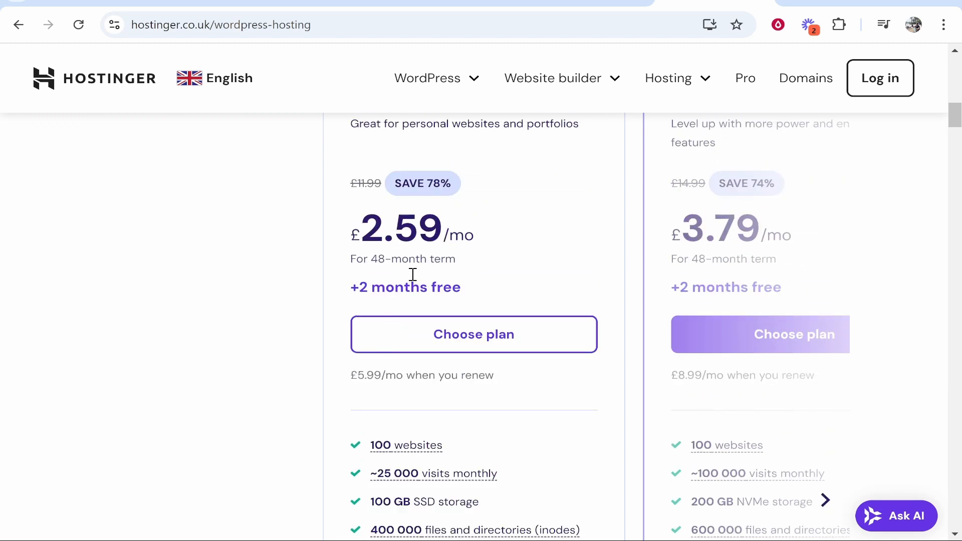
scroll(463, 200, "down", 5)
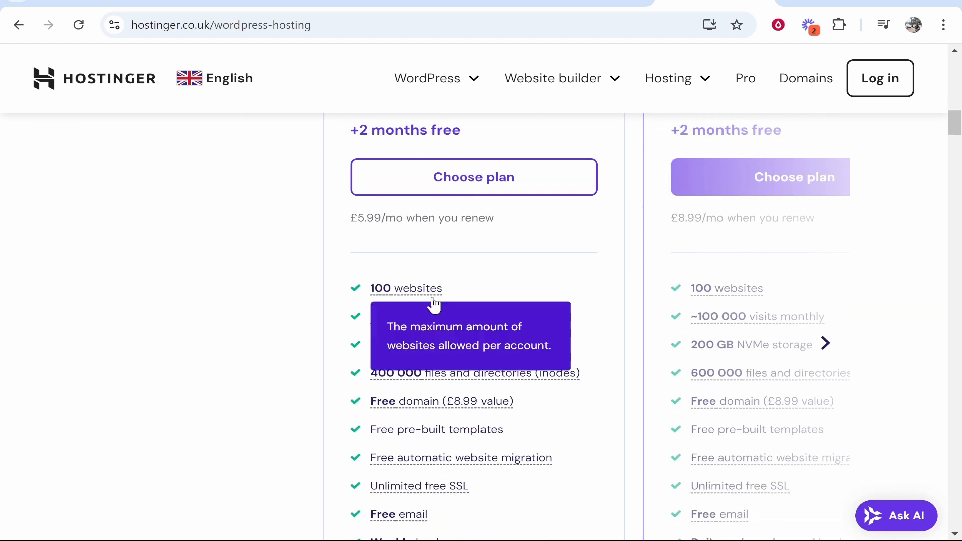
mouse_move(374, 318)
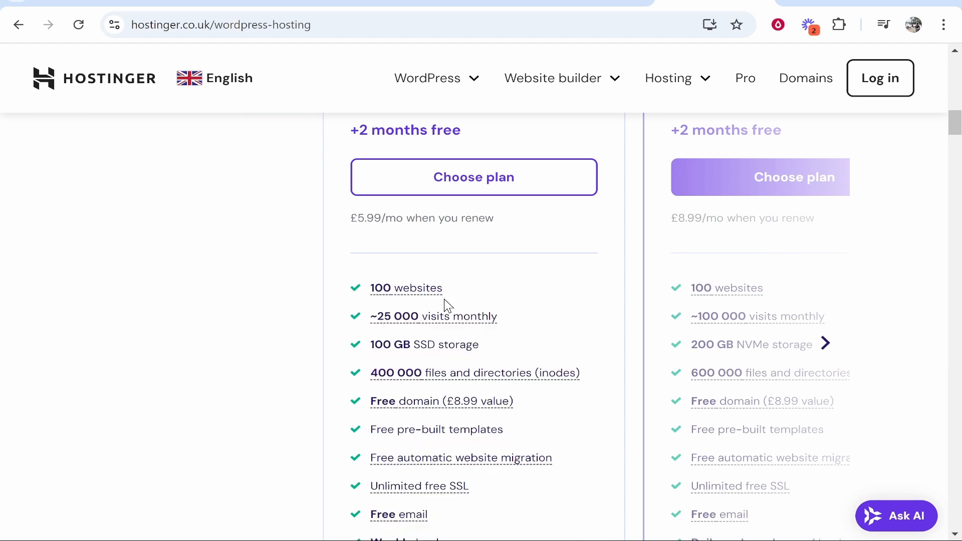
mouse_move(437, 303)
left_click_drag(496, 303, 372, 316)
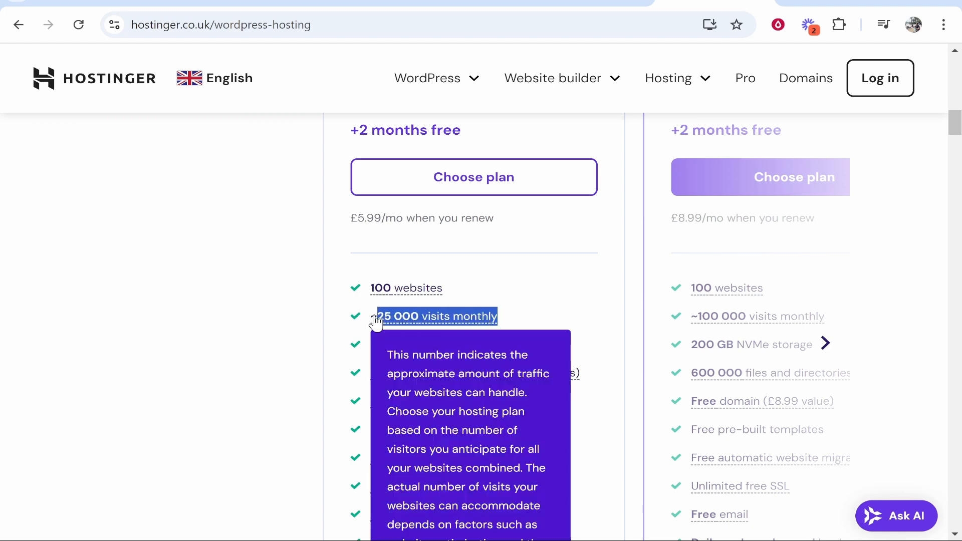
left_click(331, 297)
scroll(569, 213, "up", 5)
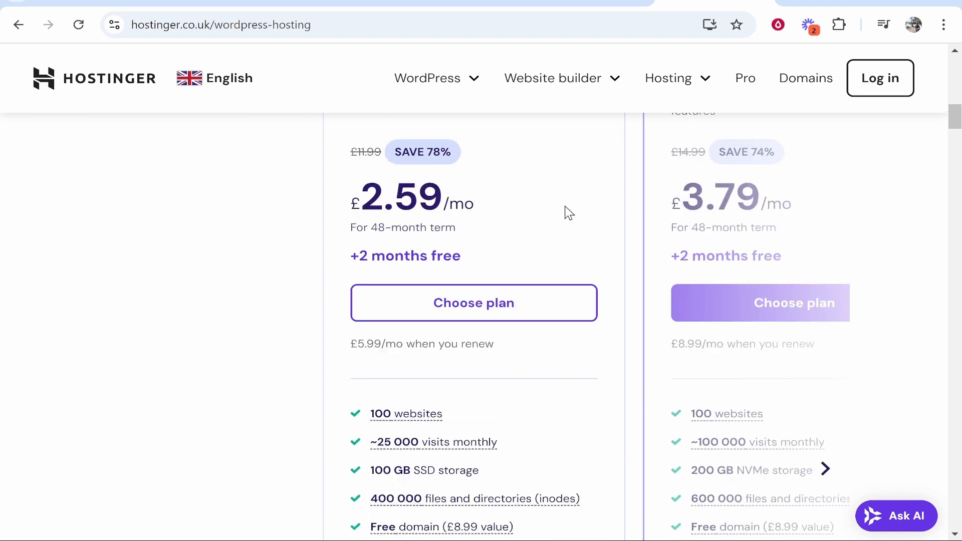
scroll(466, 261, "down", 1)
scroll(464, 256, "down", 4)
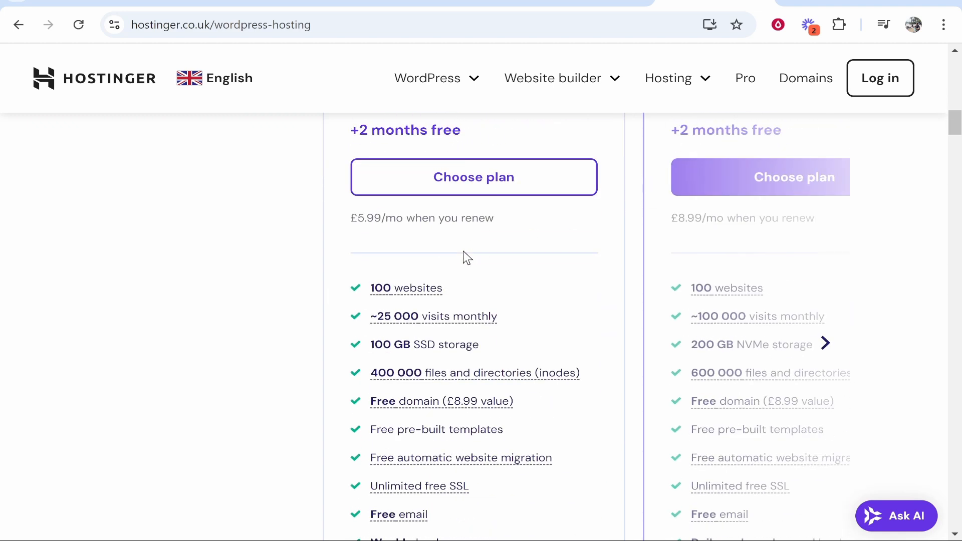
scroll(484, 232, "up", 1)
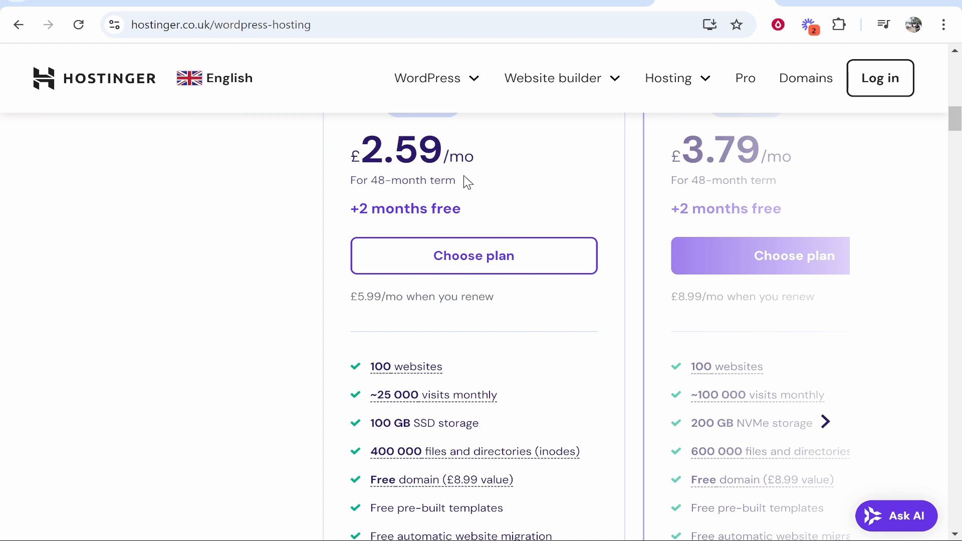
Review the Premium plan's contract term and compare its full feature list with the Business plan
left_click_drag(464, 181, 389, 186)
left_click(416, 167)
left_click_drag(484, 181, 341, 180)
left_click(371, 174)
scroll(386, 185, "down", 8)
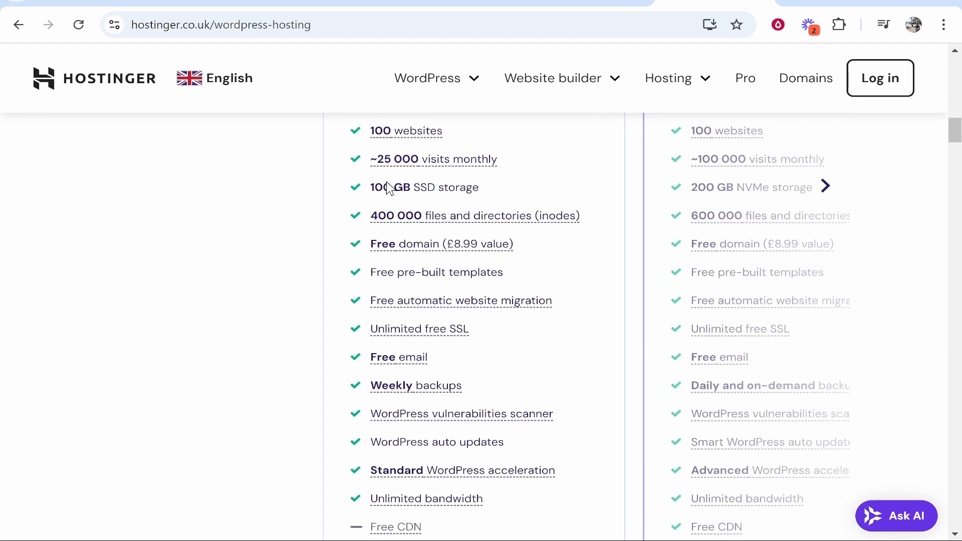
scroll(699, 337, "down", 2)
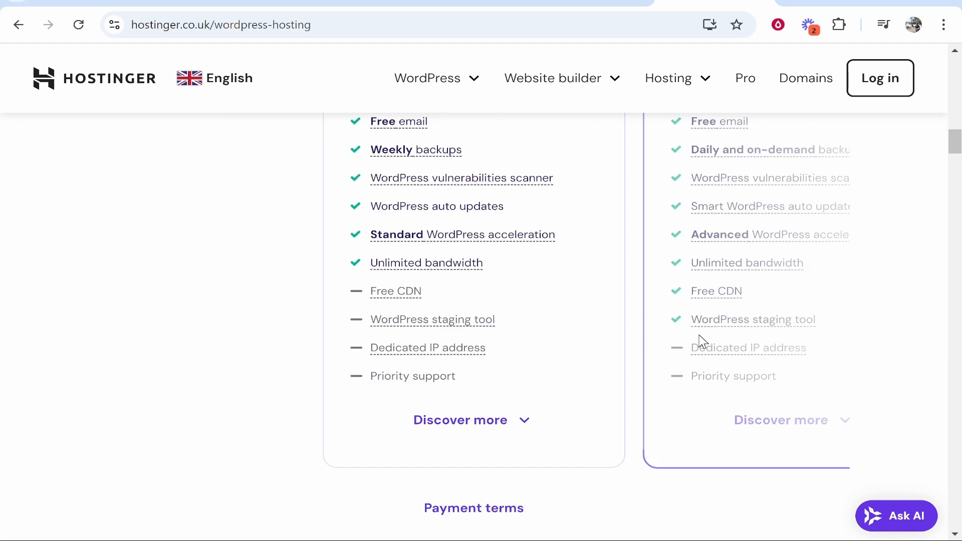
scroll(668, 397, "up", 8)
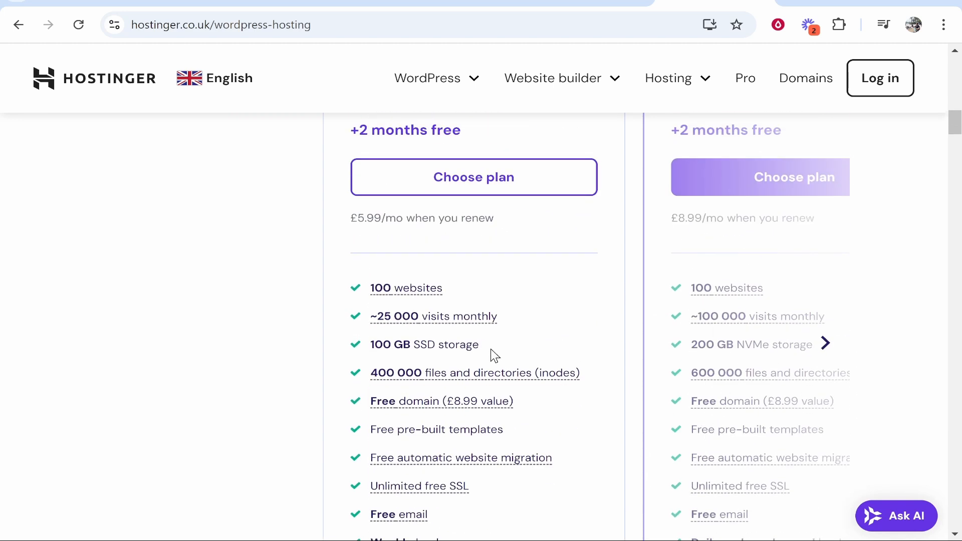
mouse_move(575, 372)
Choose the Premium hosting plan and proceed to its cart
scroll(551, 341, "up", 5)
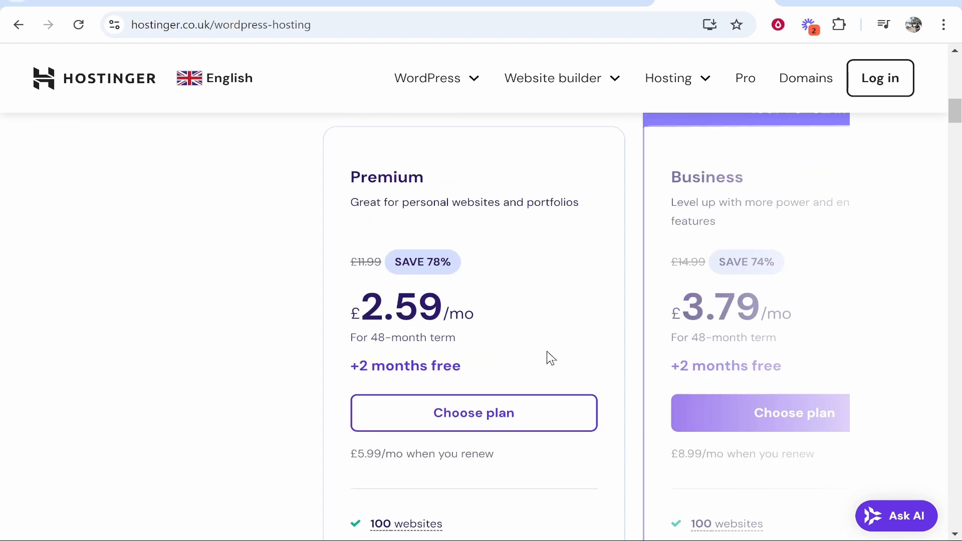
left_click(451, 421)
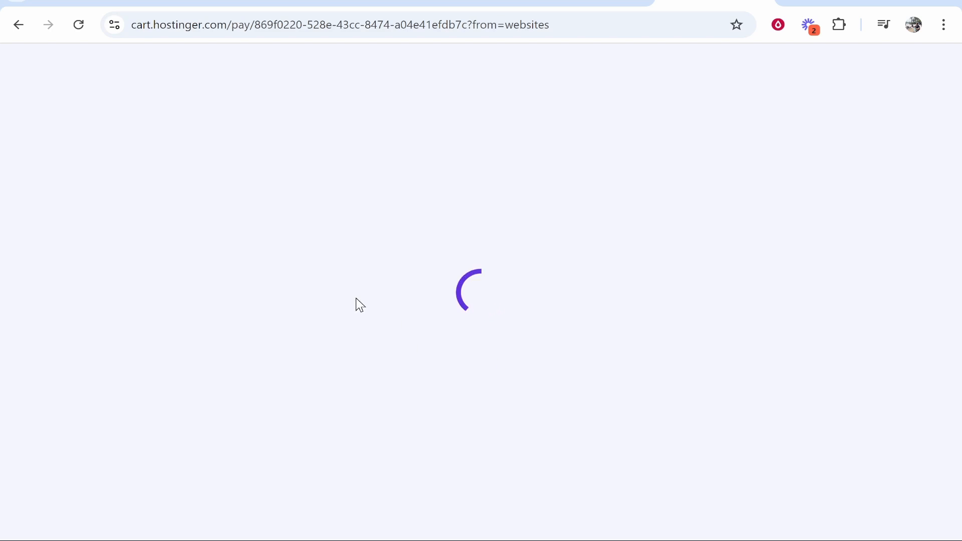
scroll(311, 277, "down", 1)
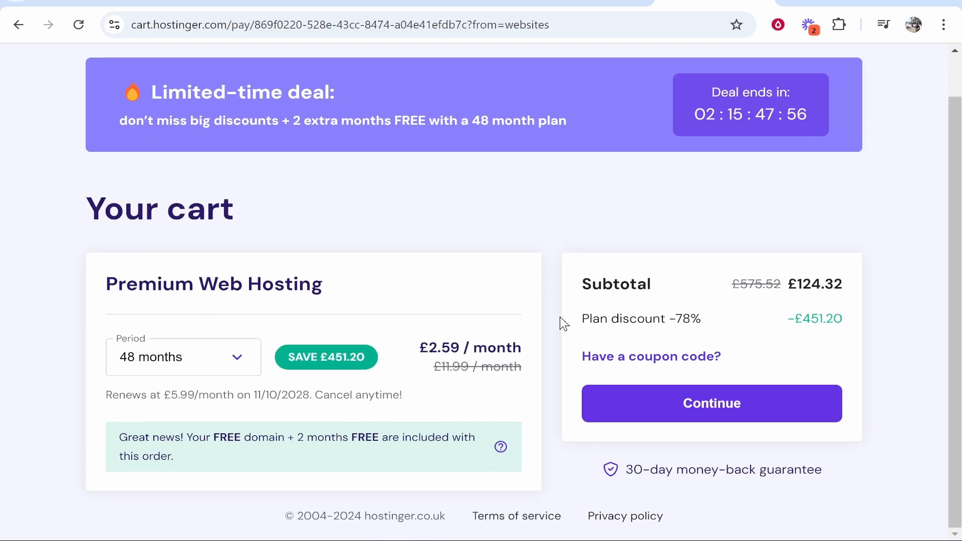
Examine the billing period options, the subtotal and the plan discount for the 48-month term
left_click(170, 358)
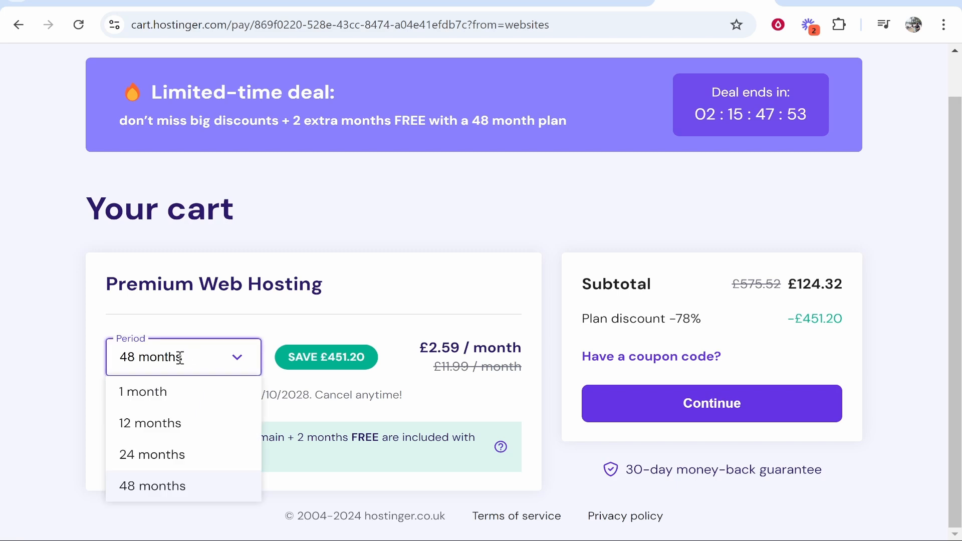
left_click(436, 256)
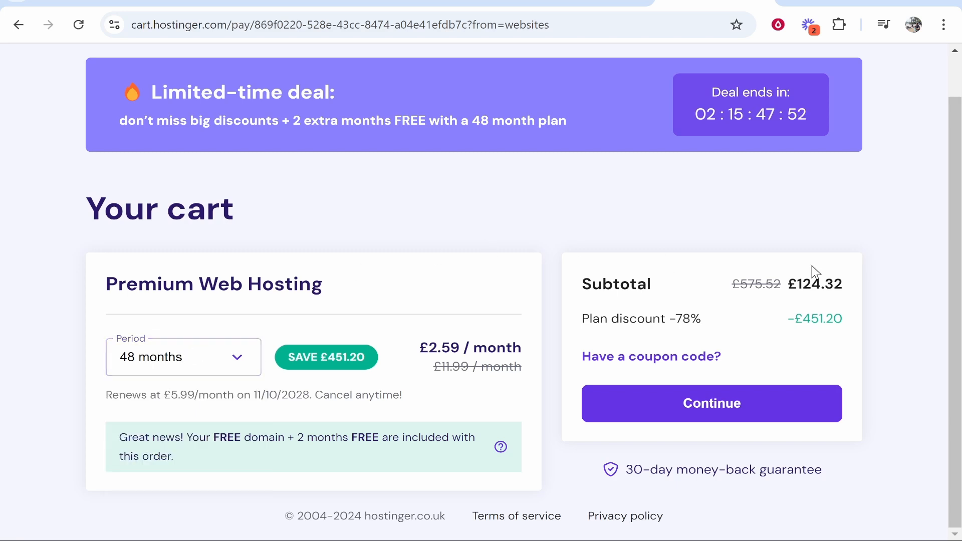
left_click_drag(788, 284, 846, 285)
left_click(788, 281)
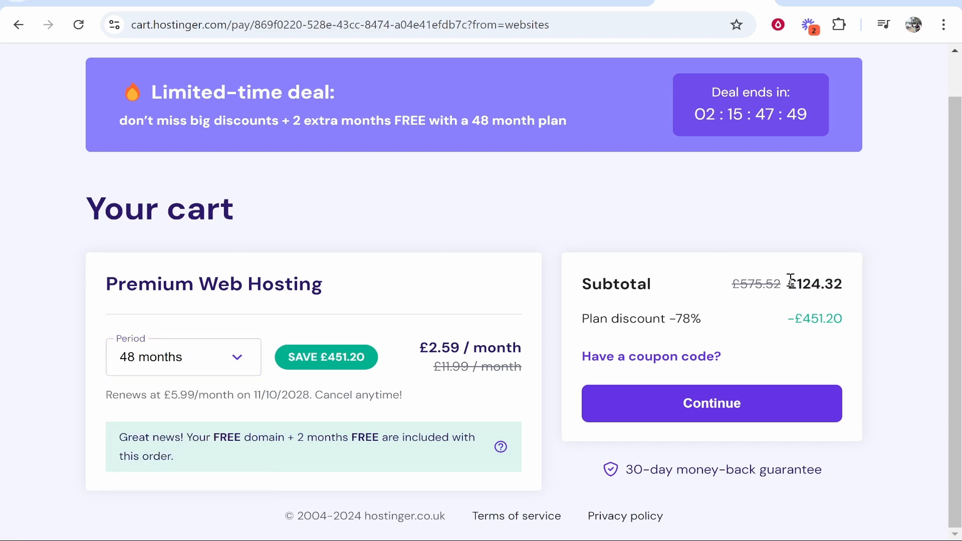
left_click_drag(788, 284, 807, 286)
left_click(770, 301)
left_click_drag(796, 279, 854, 280)
left_click(836, 275)
left_click_drag(850, 323, 743, 325)
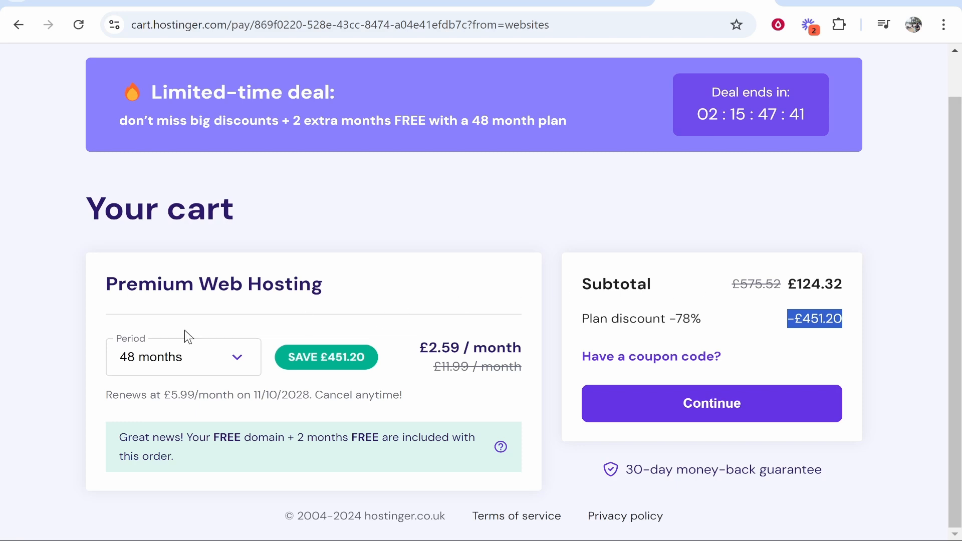
Set the hosting period to 1 month and check the subtotal
left_click(189, 345)
left_click(215, 359)
left_click(169, 398)
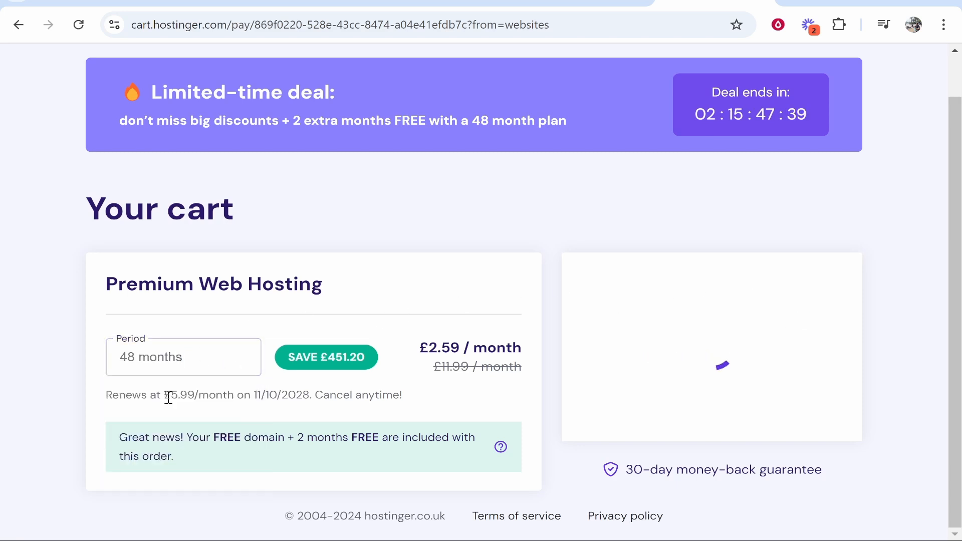
left_click_drag(855, 288, 799, 285)
left_click(791, 270)
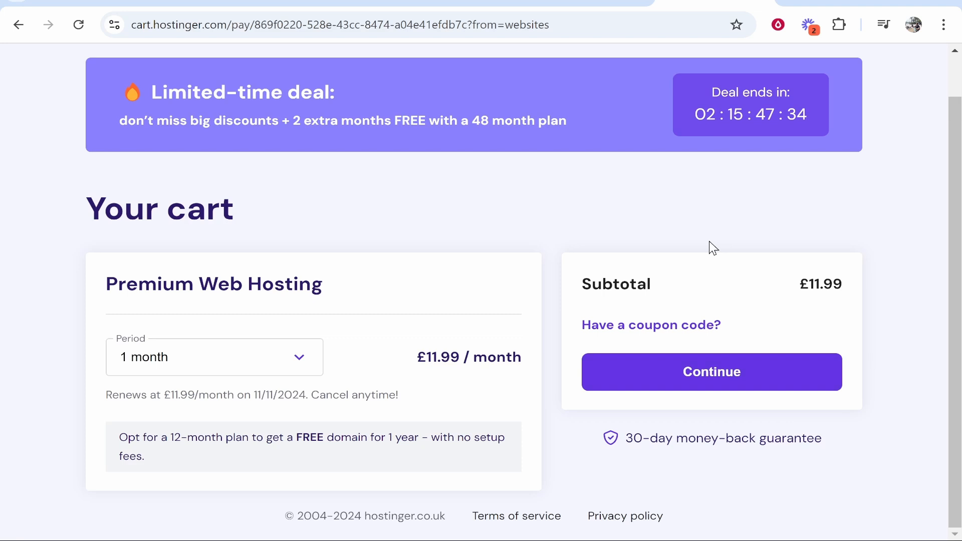
Set the hosting period to 12 months and check the subtotal and the free domain offer
left_click(243, 361)
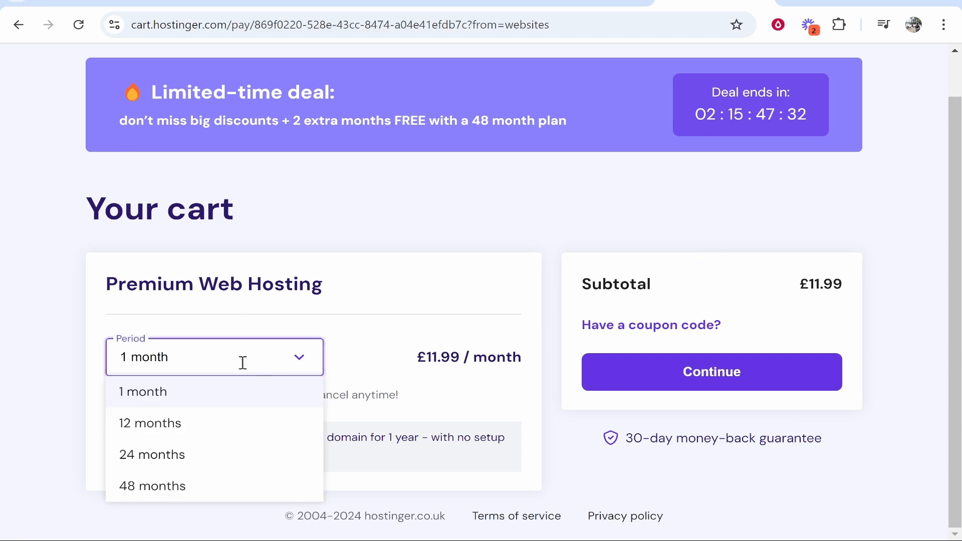
left_click(189, 423)
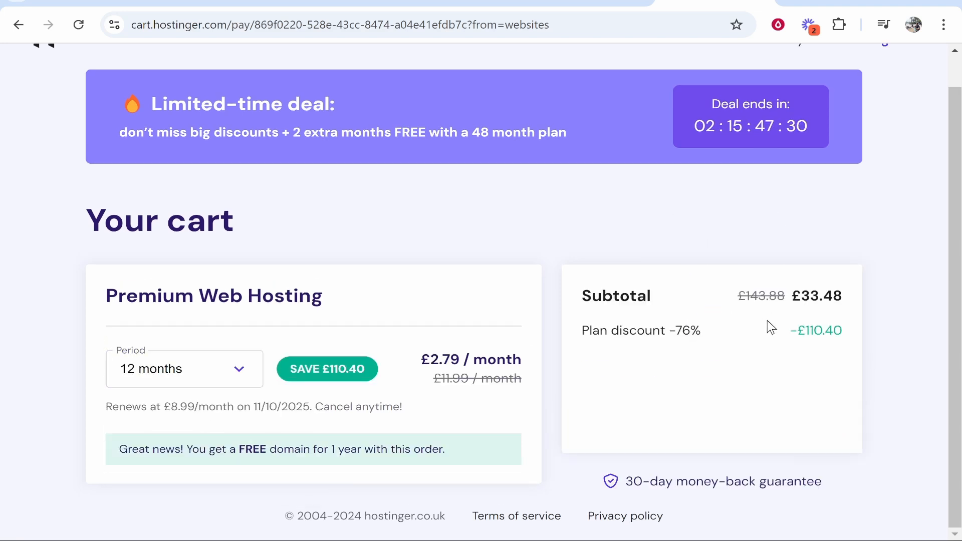
left_click_drag(844, 296, 796, 295)
left_click(793, 296)
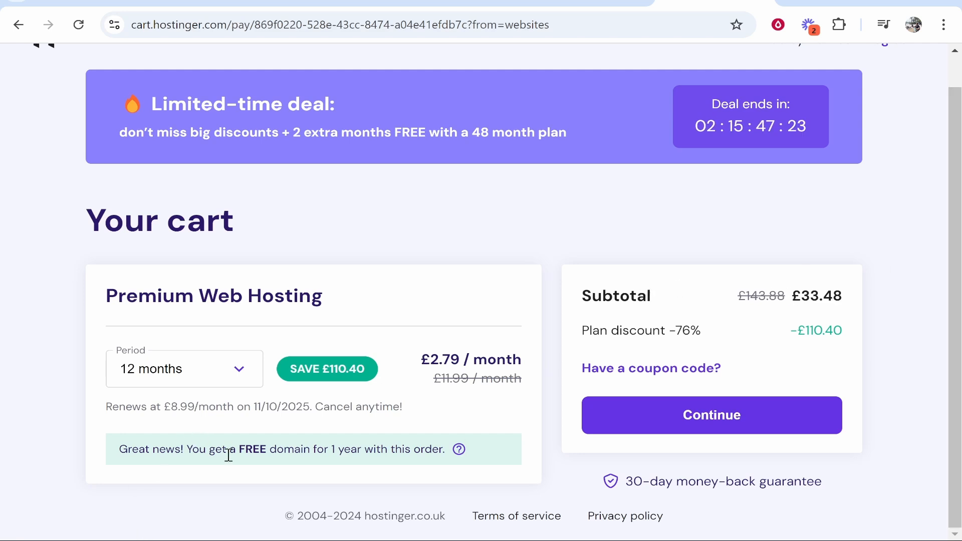
left_click_drag(241, 450, 274, 449)
left_click(283, 450)
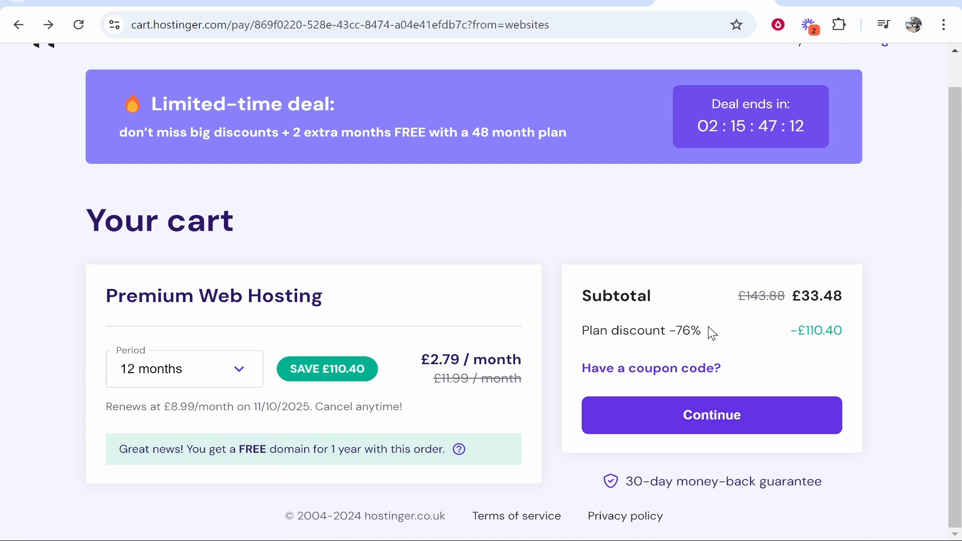
Leave the website onboarding without saving progress and return to the Websites overview
scroll(691, 314, "up", 1)
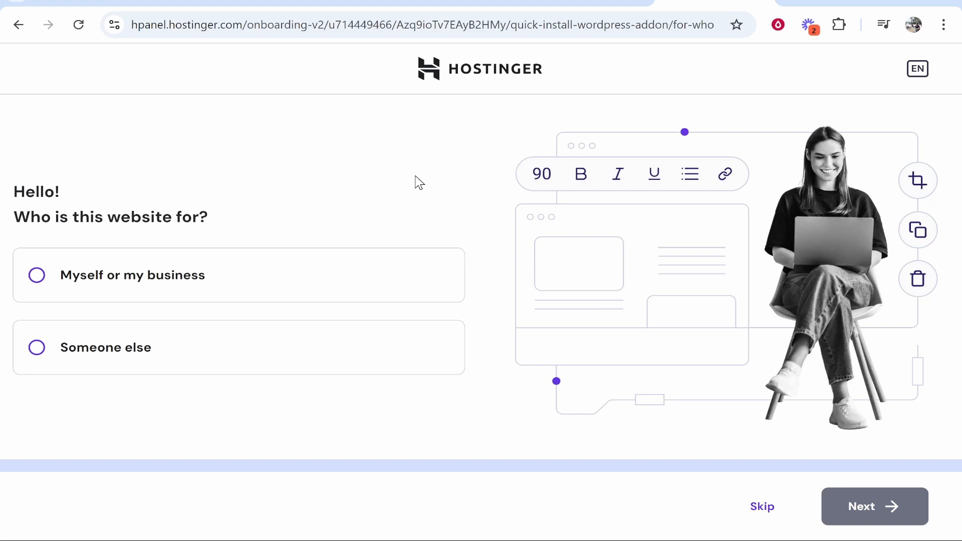
left_click(5, 24)
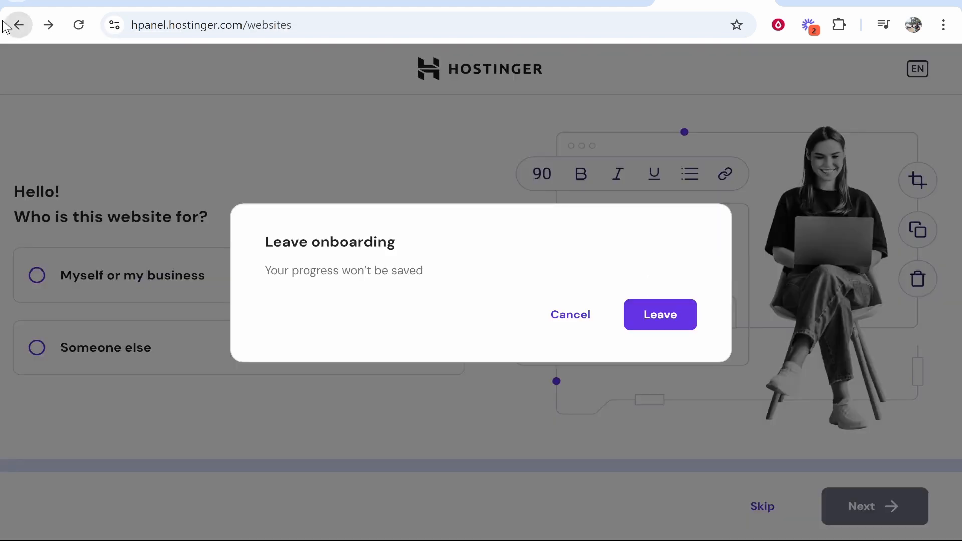
left_click(681, 320)
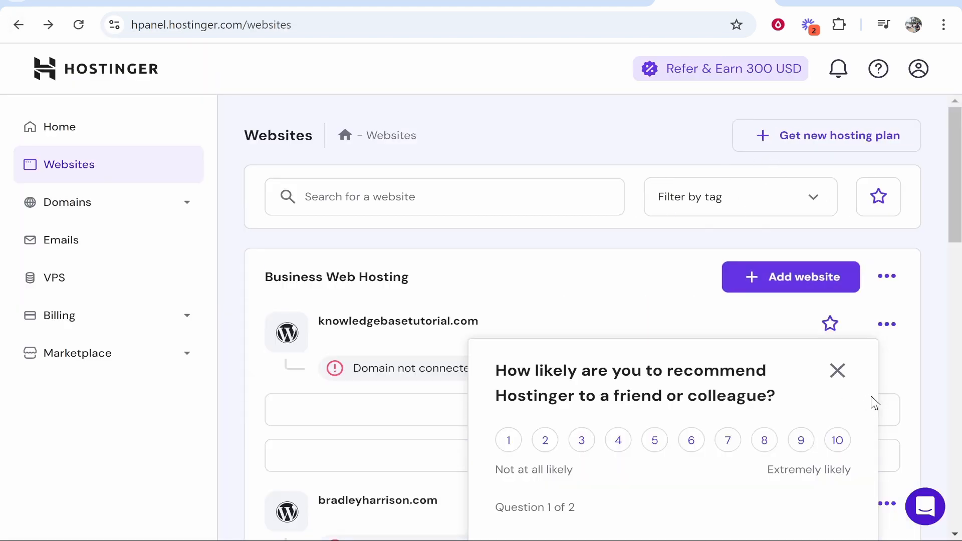
Dismiss the feedback survey, view the web hosting plans on offer and return to the Websites overview
left_click(838, 371)
left_click(803, 142)
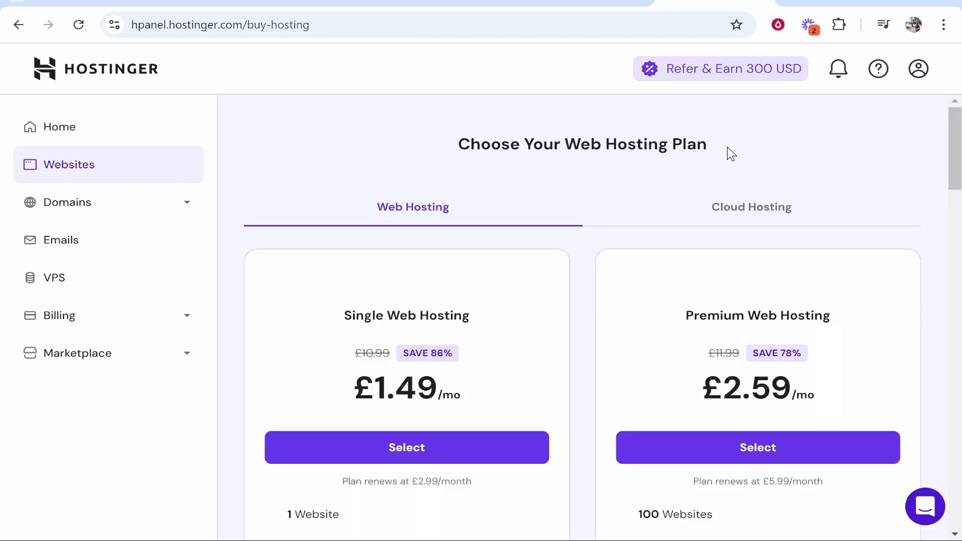
left_click(19, 24)
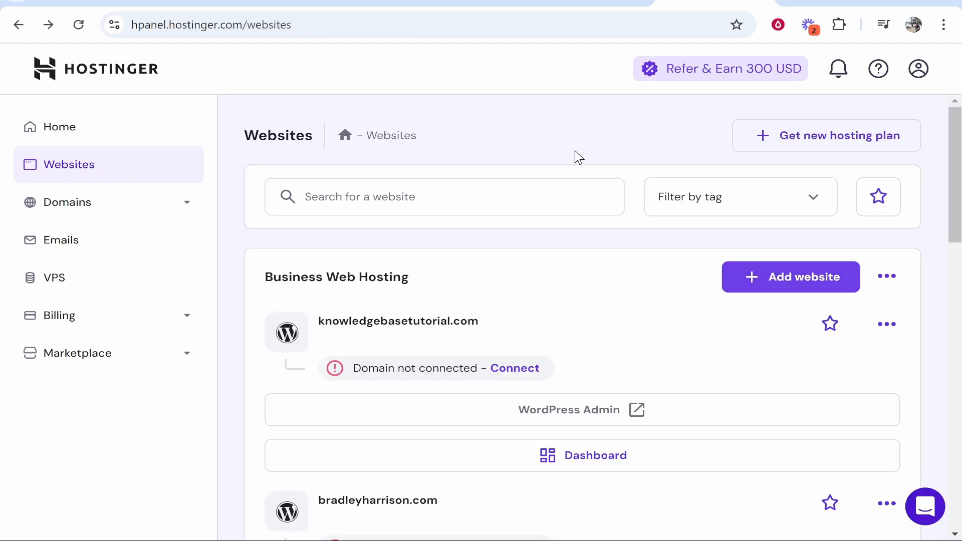
Start adding a WordPress website under Business Web Hosting and specify that it is for Myself or my business
left_click(786, 280)
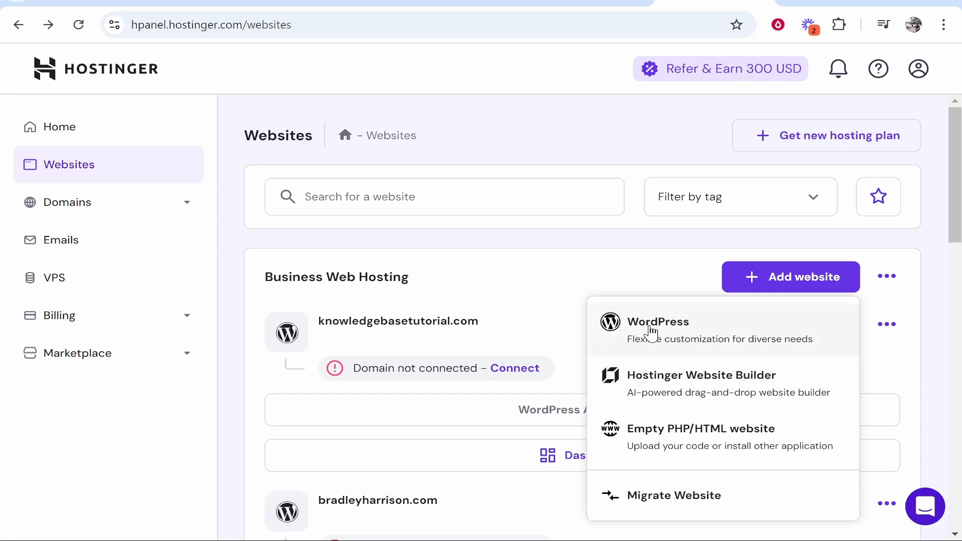
left_click(711, 323)
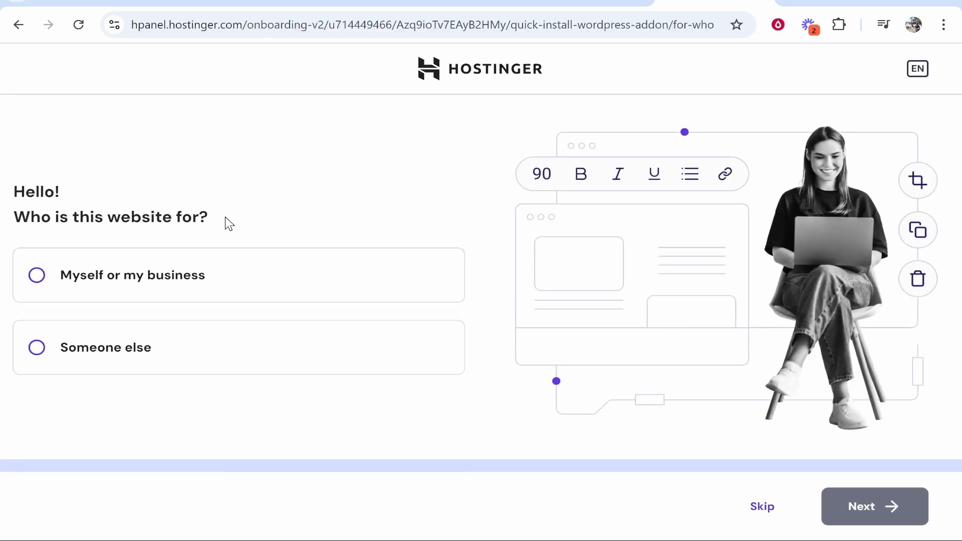
left_click(58, 284)
left_click(875, 504)
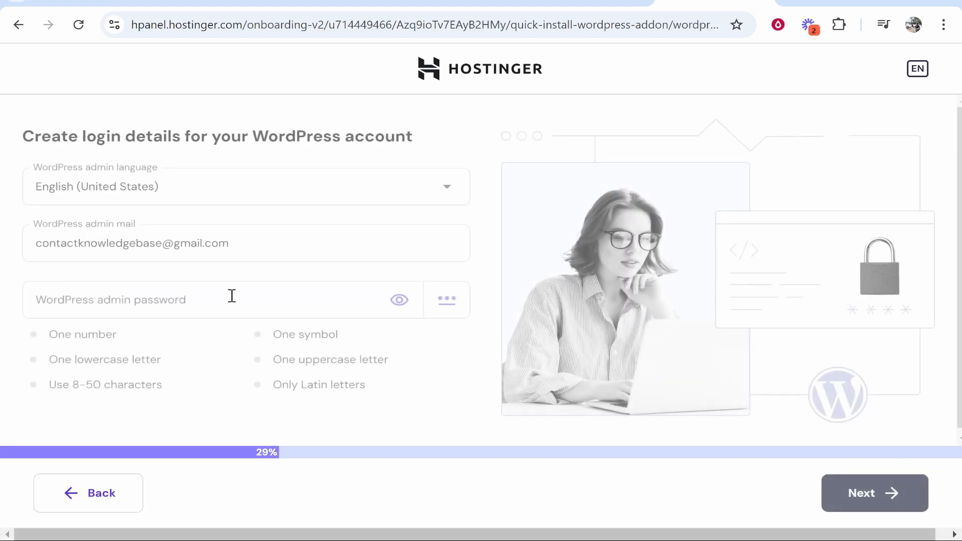
Enter the WordPress admin password in the login details and continue the setup
left_click_drag(4, 143, 423, 143)
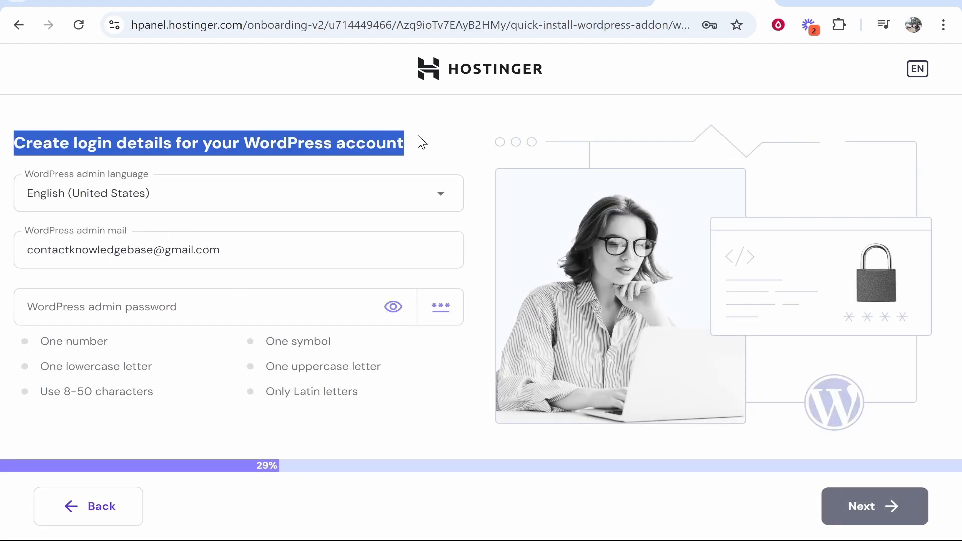
left_click(245, 167)
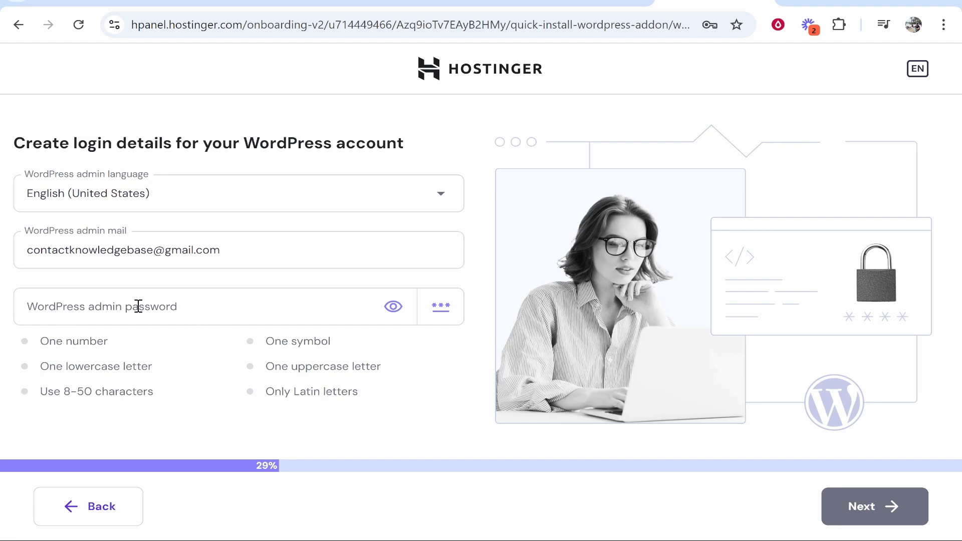
left_click(179, 302)
left_click(398, 391)
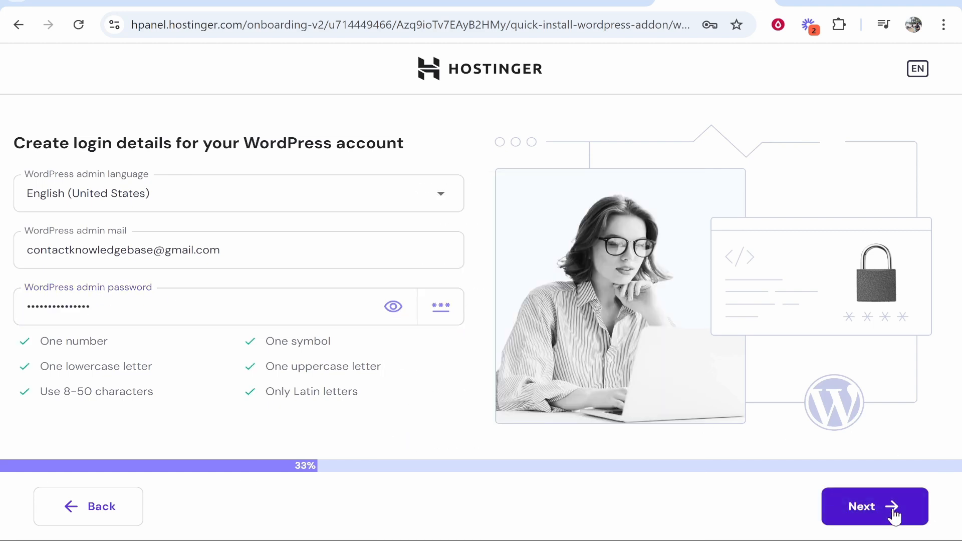
left_click(875, 506)
Choose to create a blank site at the website type question
left_click_drag(8, 166, 374, 168)
left_click(369, 161)
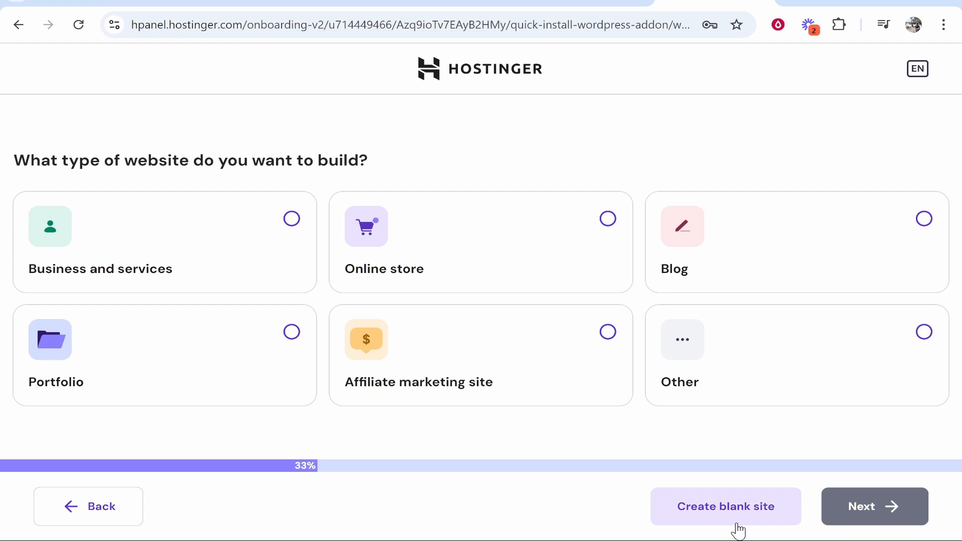
left_click(754, 521)
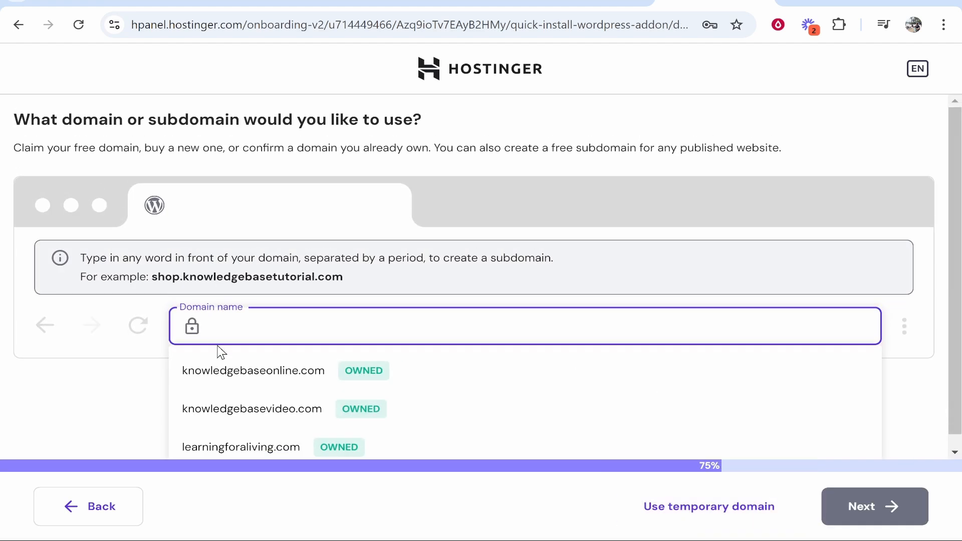
Assign the owned domain learningforaliving.com to the new website and continue to its creation
scroll(285, 328, "down", 1)
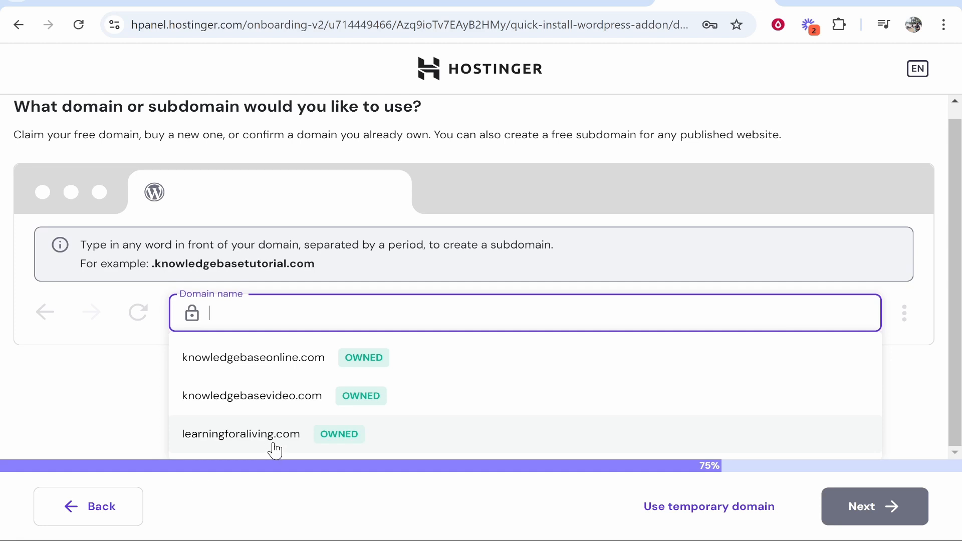
left_click(272, 445)
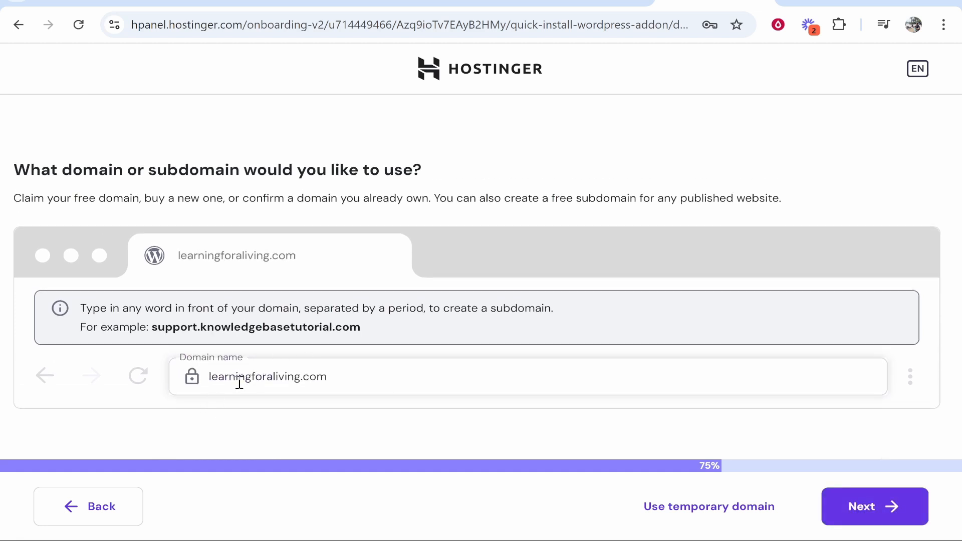
left_click(904, 507)
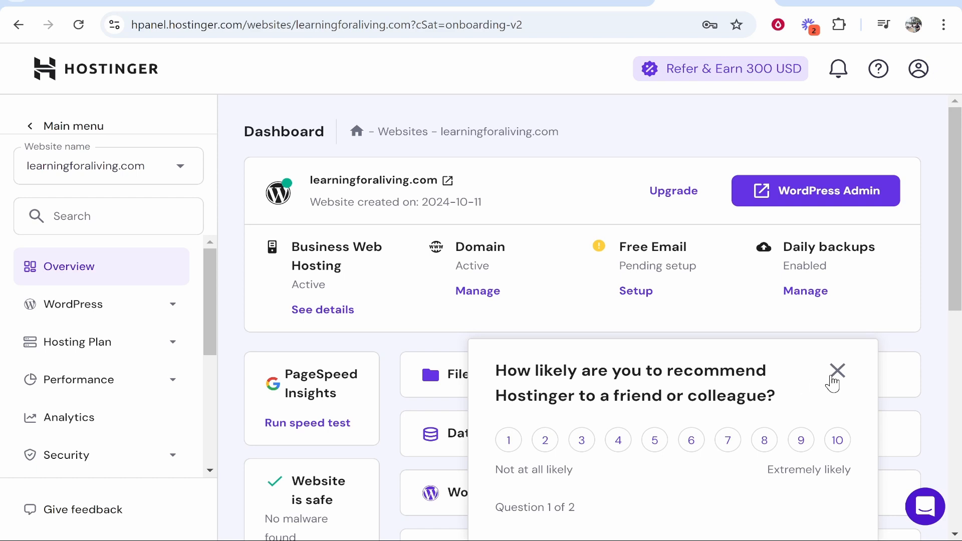
Dismiss the feedback survey and open the WordPress admin of learningforaliving.com
left_click(837, 371)
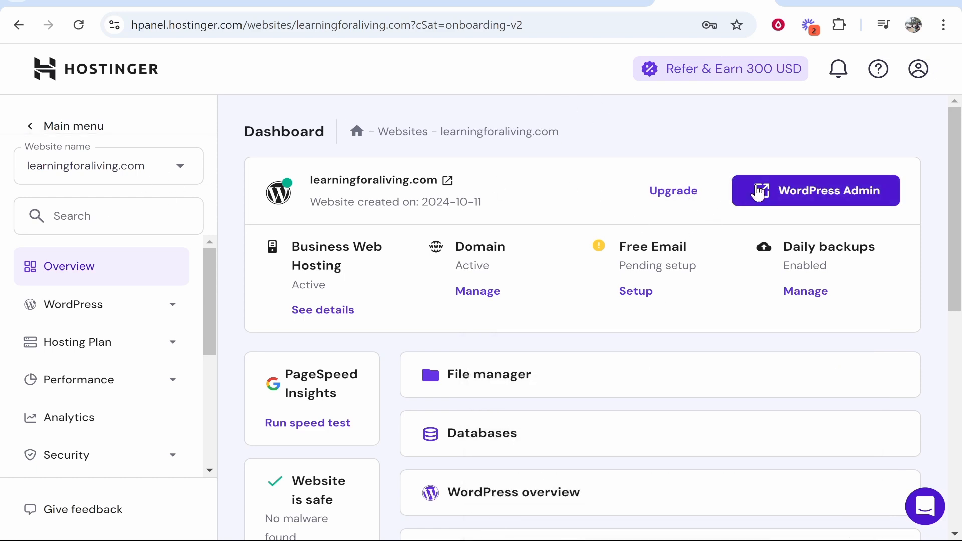
left_click(820, 197)
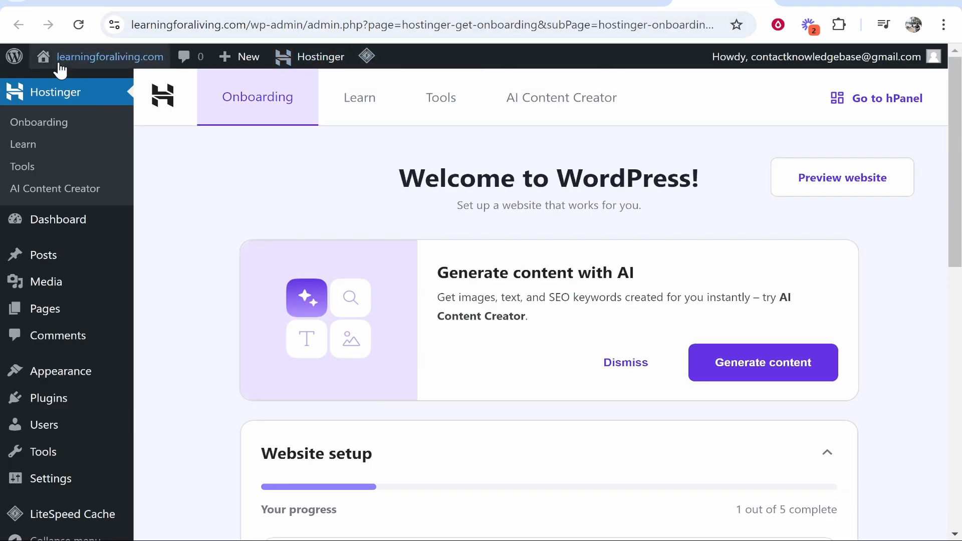
View the live front page of learningforaliving.com from top to bottom and return to the WordPress admin
mouse_move(122, 65)
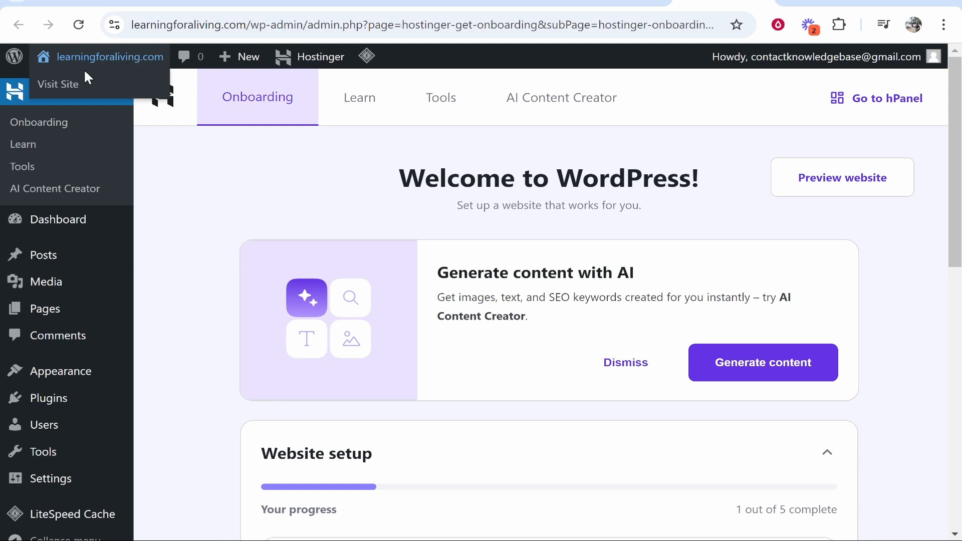
left_click(97, 60)
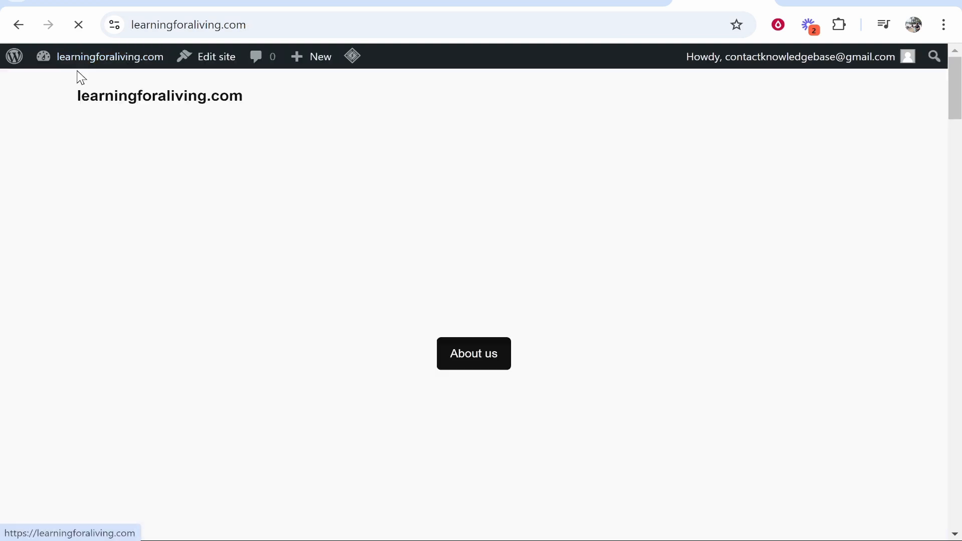
scroll(902, 302, "down", 5)
scroll(903, 302, "up", 7)
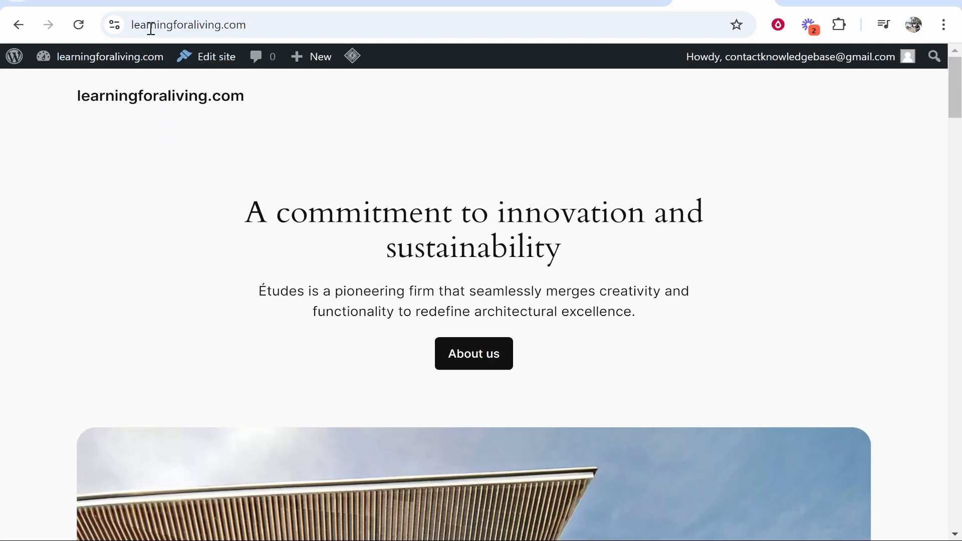
left_click(17, 29)
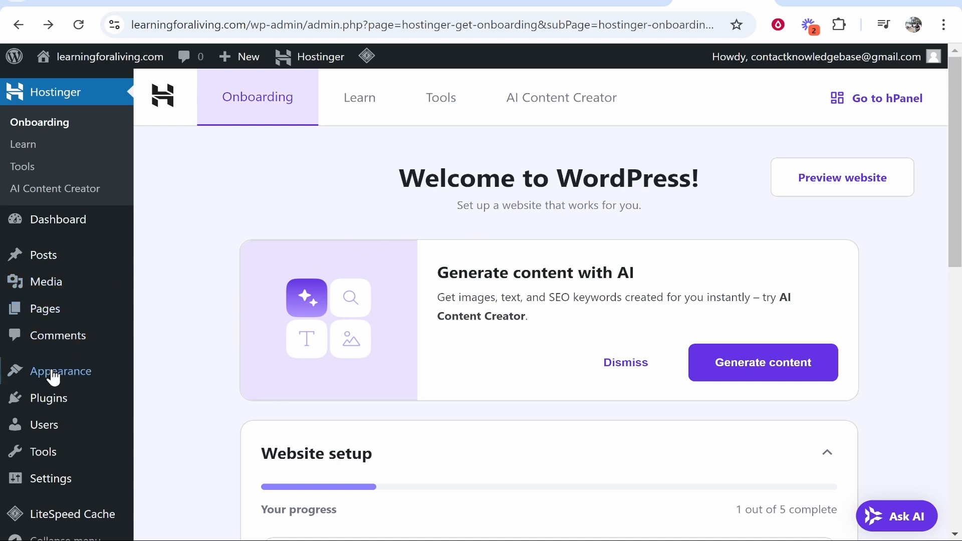
Find the Blocksy theme among the popular WordPress themes, install it and activate it
mouse_move(58, 371)
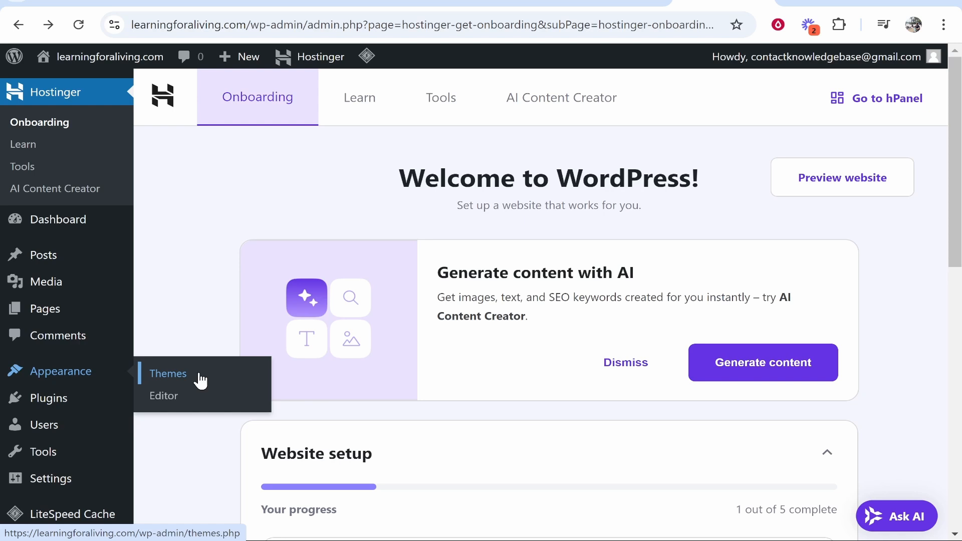
left_click(189, 373)
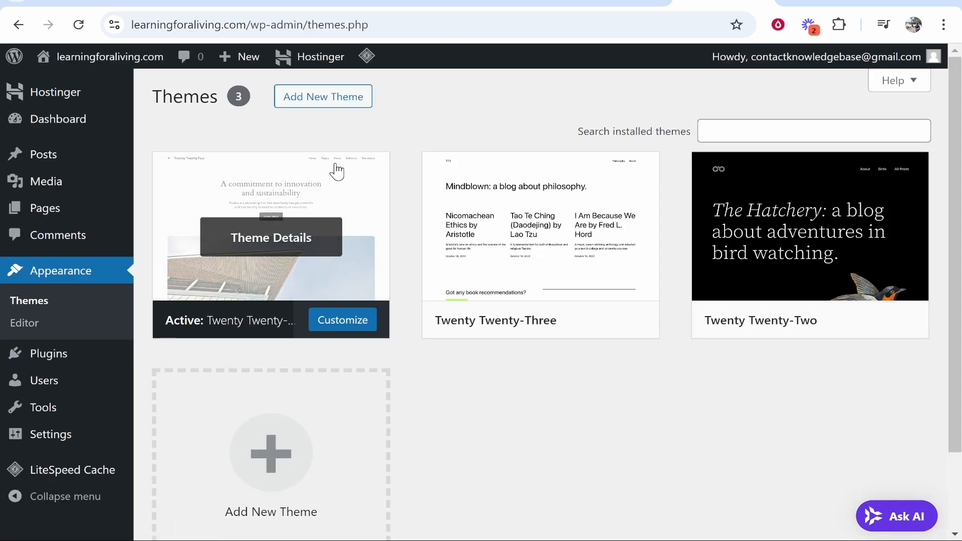
left_click(322, 103)
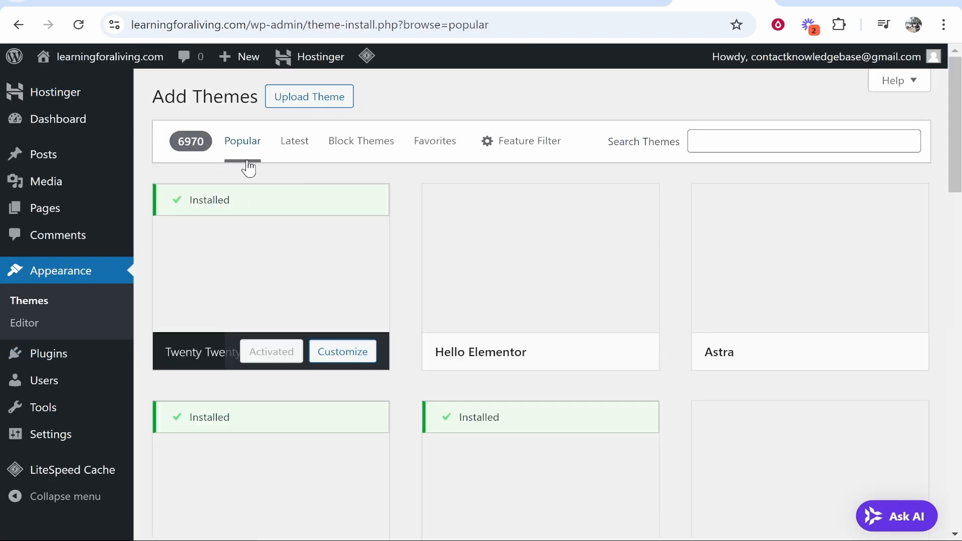
scroll(702, 278, "down", 12)
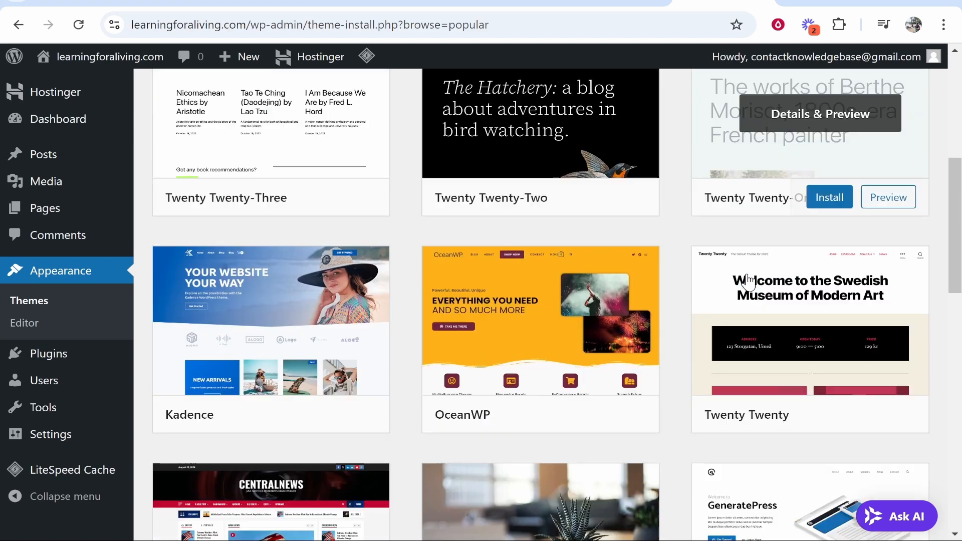
scroll(738, 277, "down", 5)
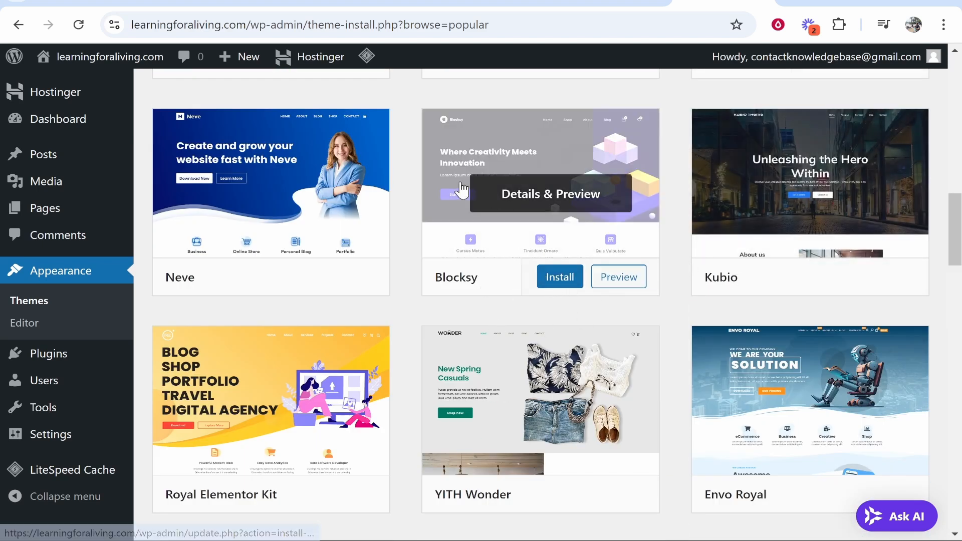
left_click(556, 281)
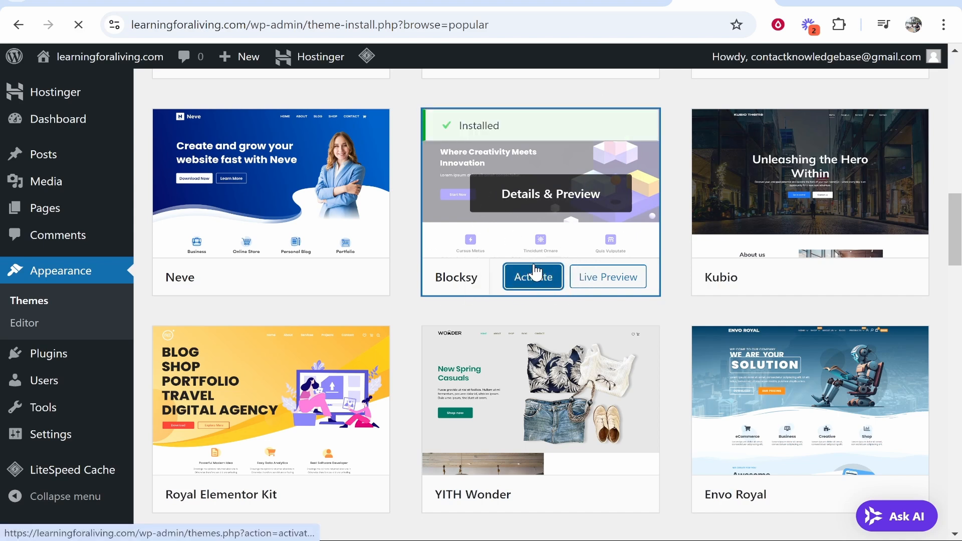
left_click(532, 275)
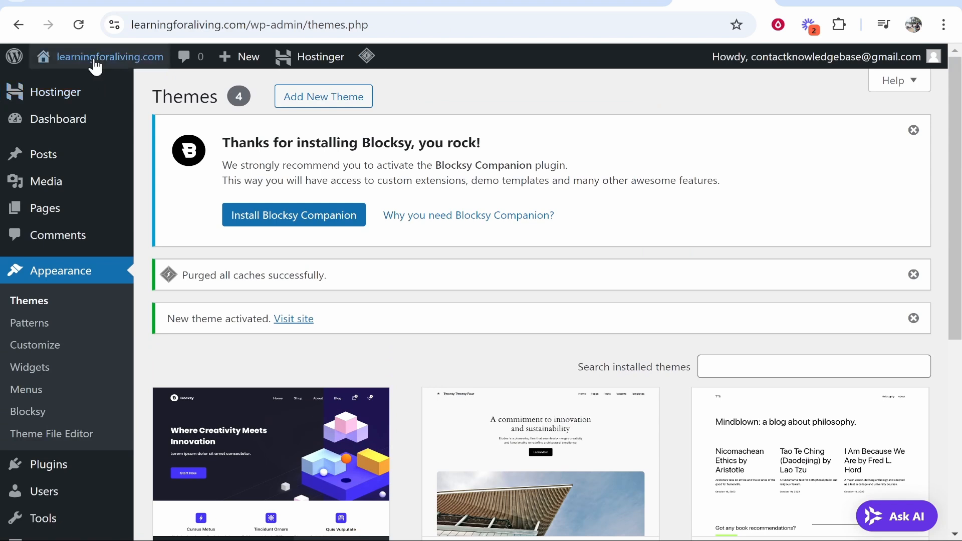
View the live site with the Blocksy theme applied and return to the Themes page
mouse_move(86, 64)
left_click(59, 85)
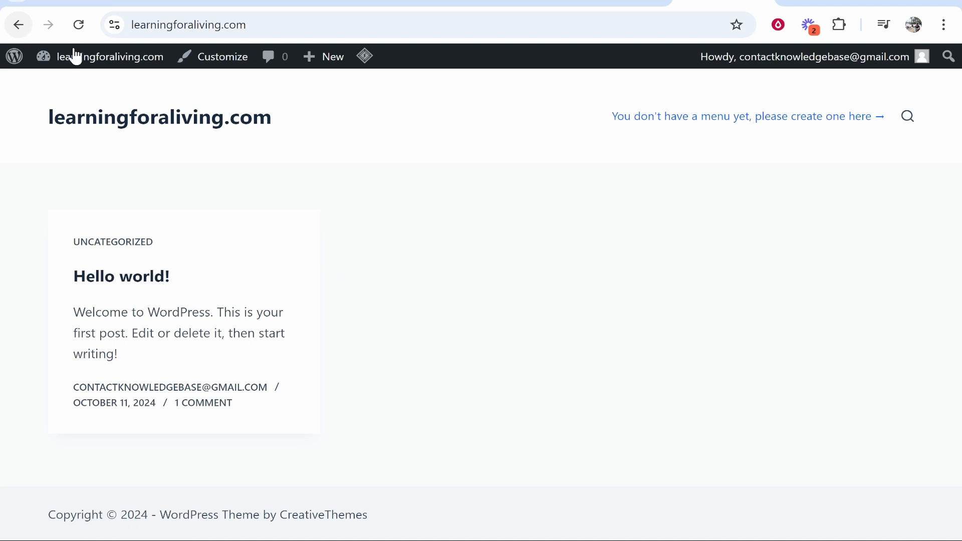
left_click(19, 25)
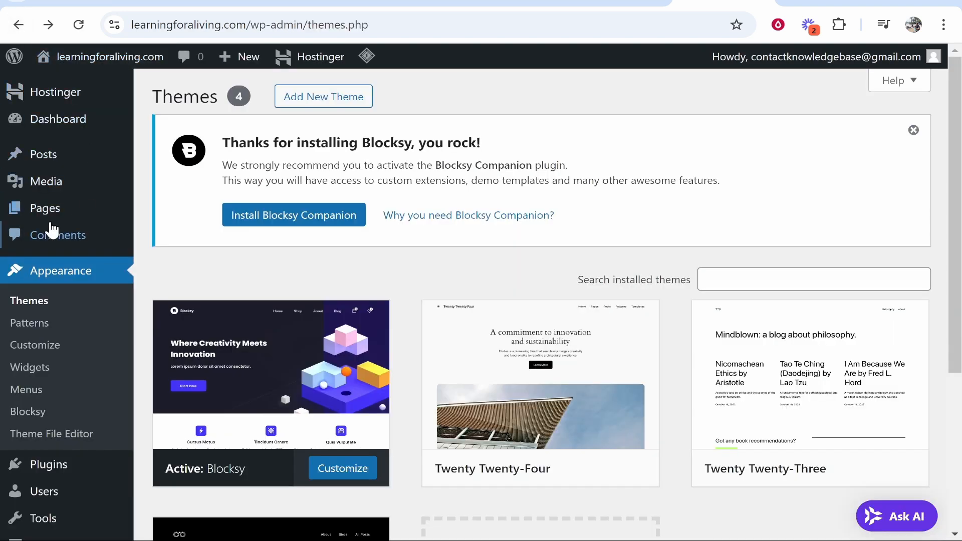
Open the editor for a new post to view it, and return to the Themes page without adding content
mouse_move(59, 157)
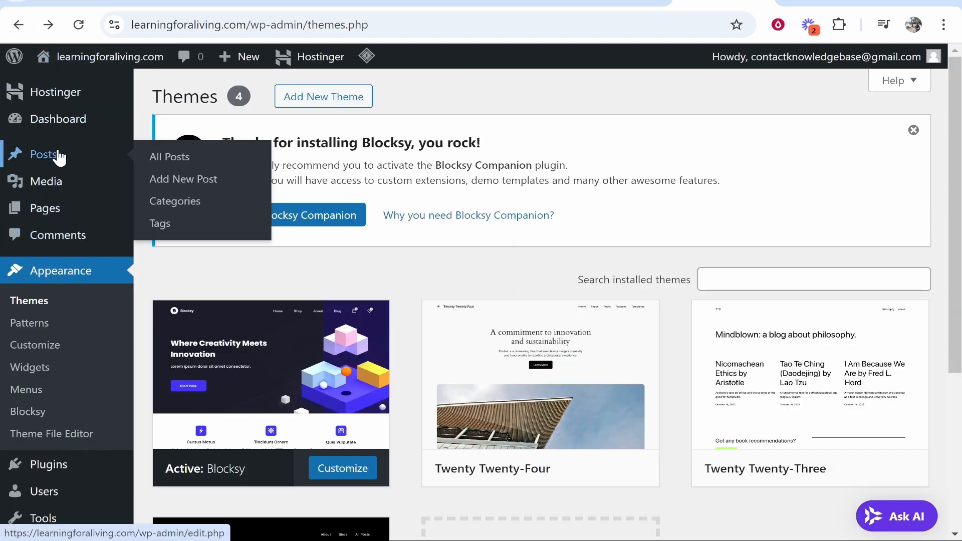
left_click(179, 181)
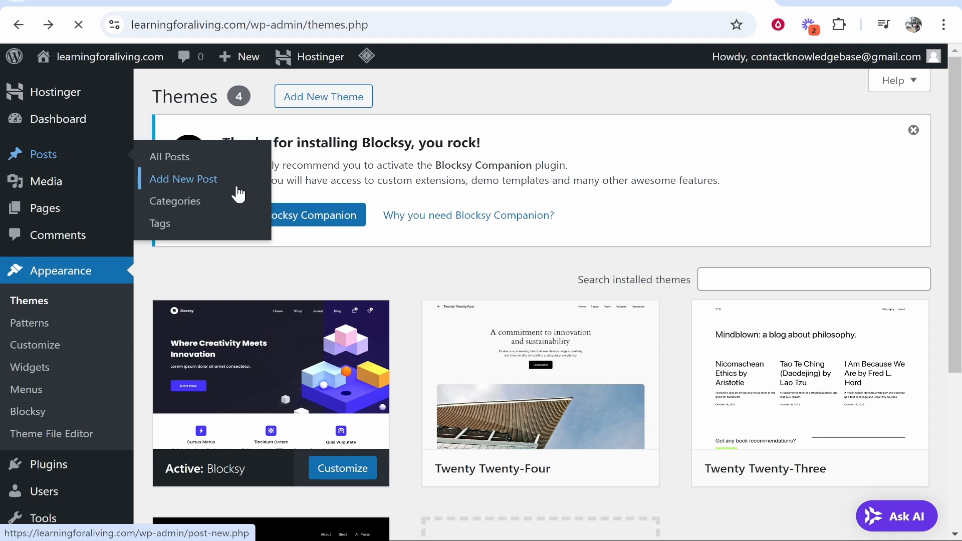
left_click(570, 466)
left_click(588, 98)
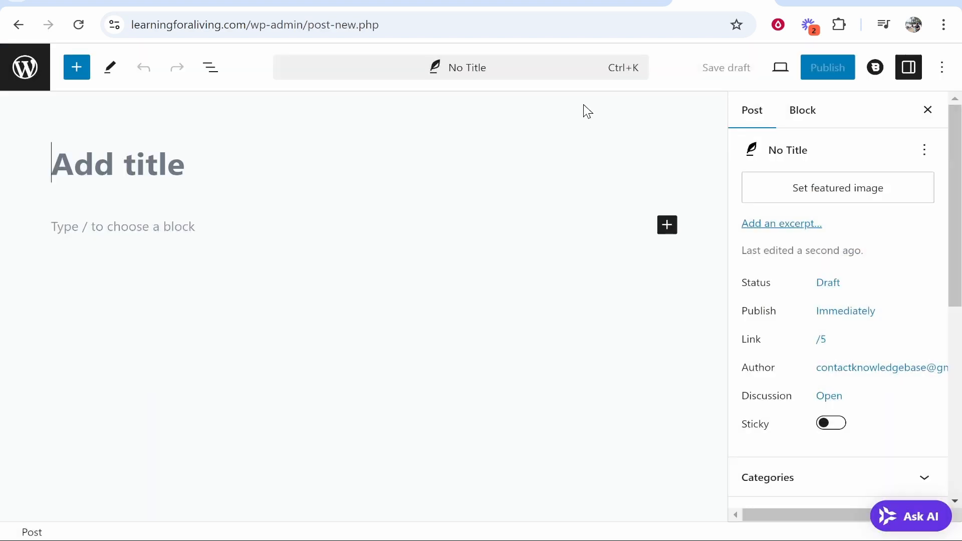
left_click(15, 25)
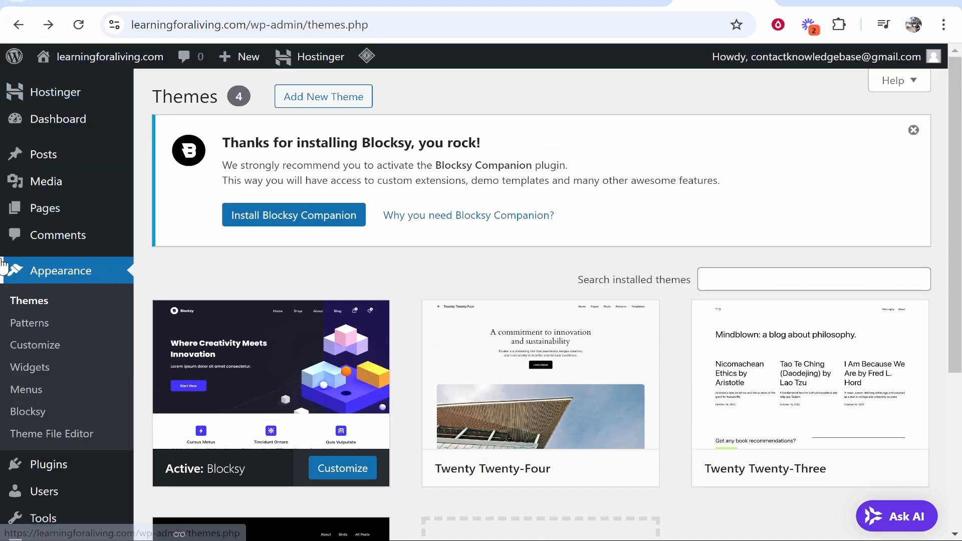
Open the list of all the site's pages
mouse_move(42, 174)
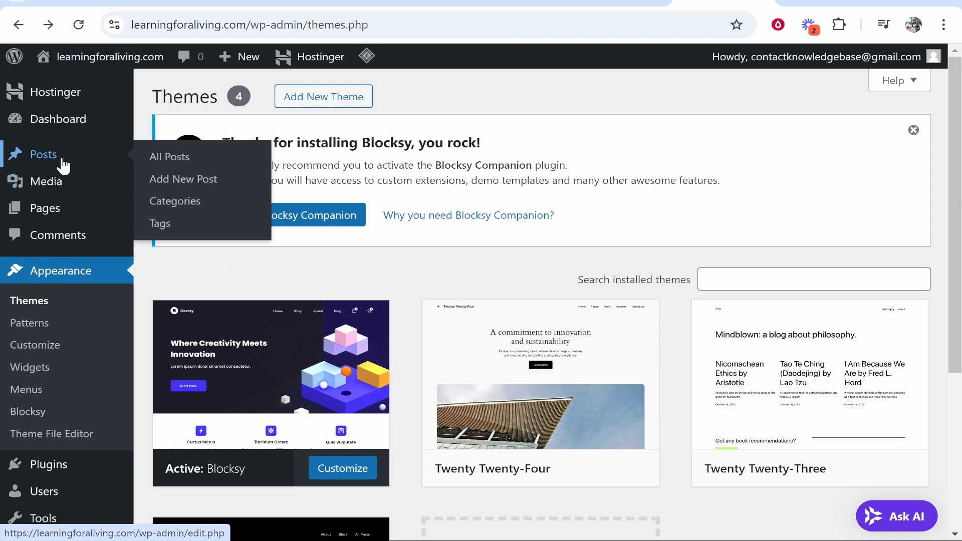
mouse_move(43, 214)
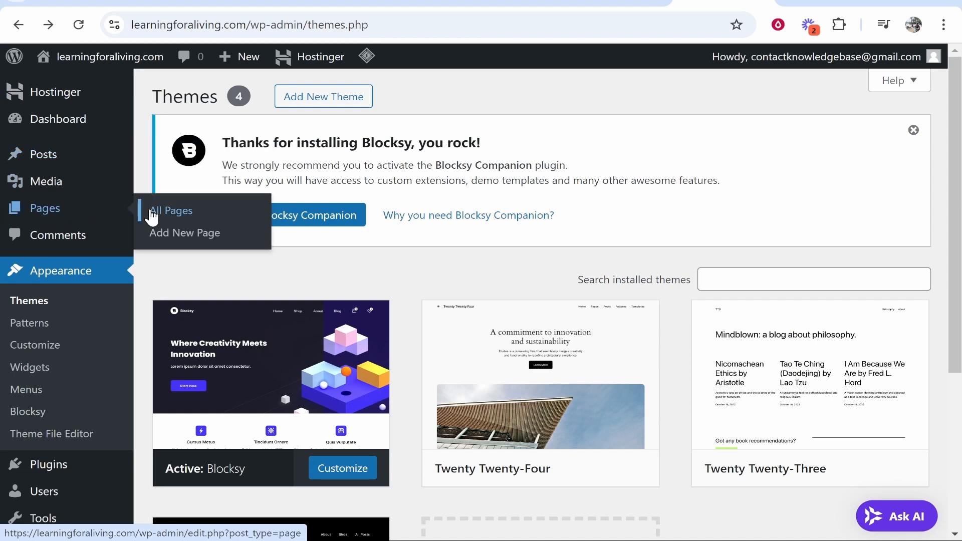
left_click(170, 216)
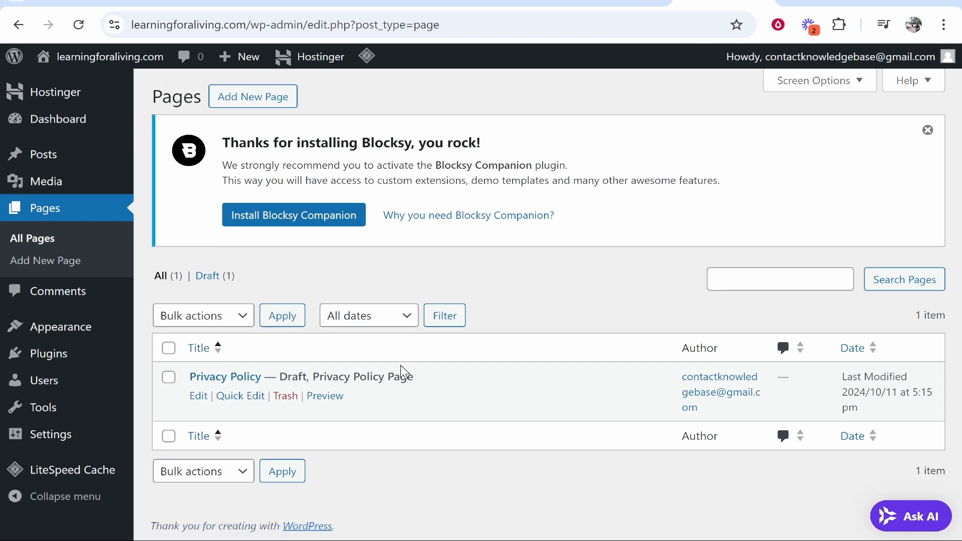
Look at the site's block patterns, return to the Themes page and open the Blocksy theme's customizer
mouse_move(52, 336)
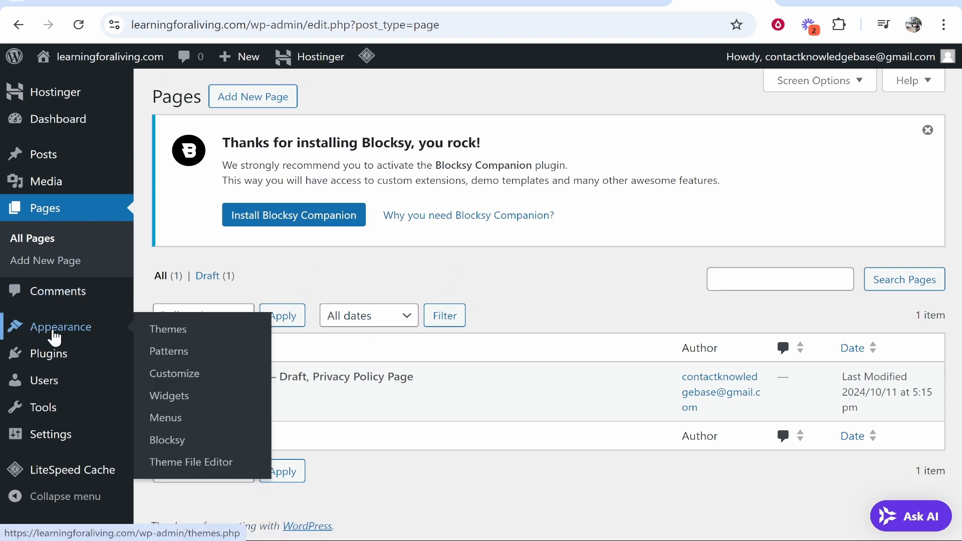
left_click(169, 331)
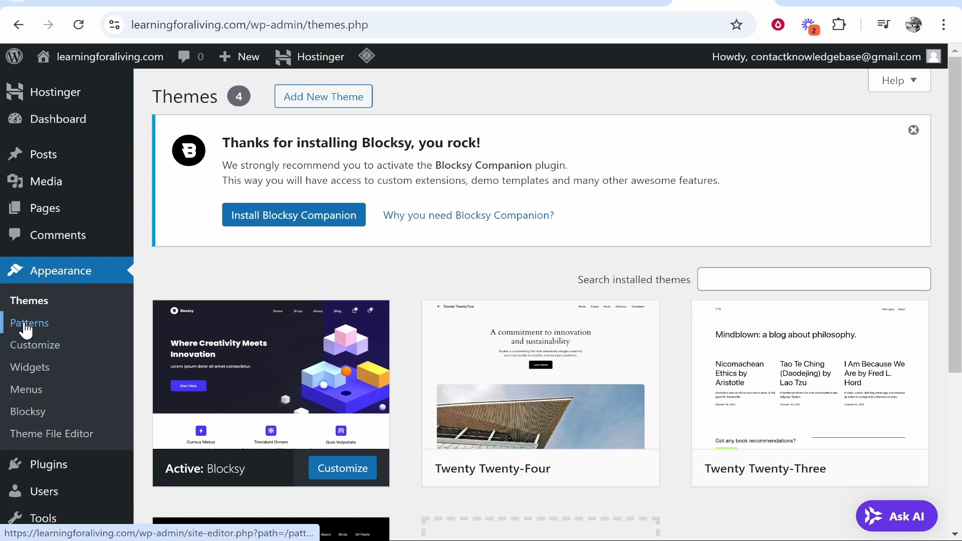
left_click(27, 324)
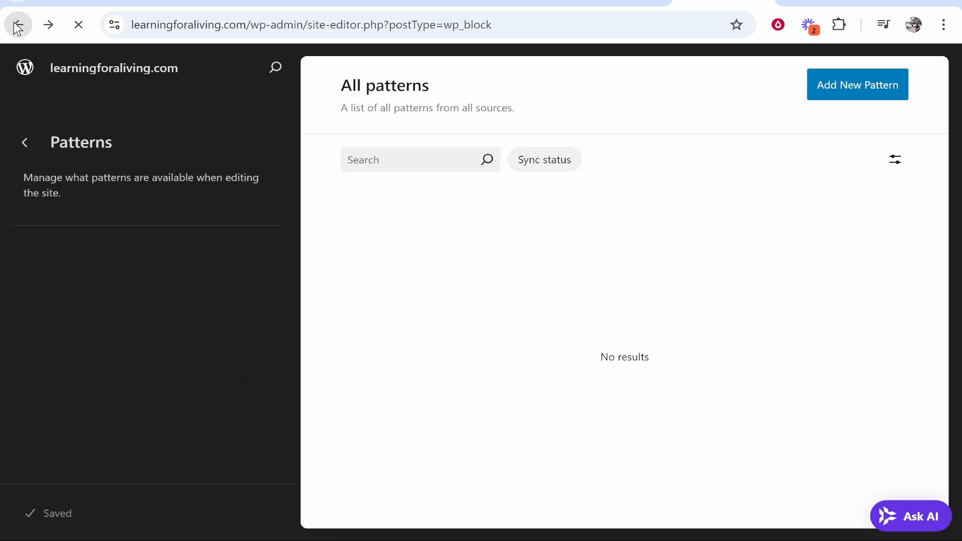
left_click(17, 26)
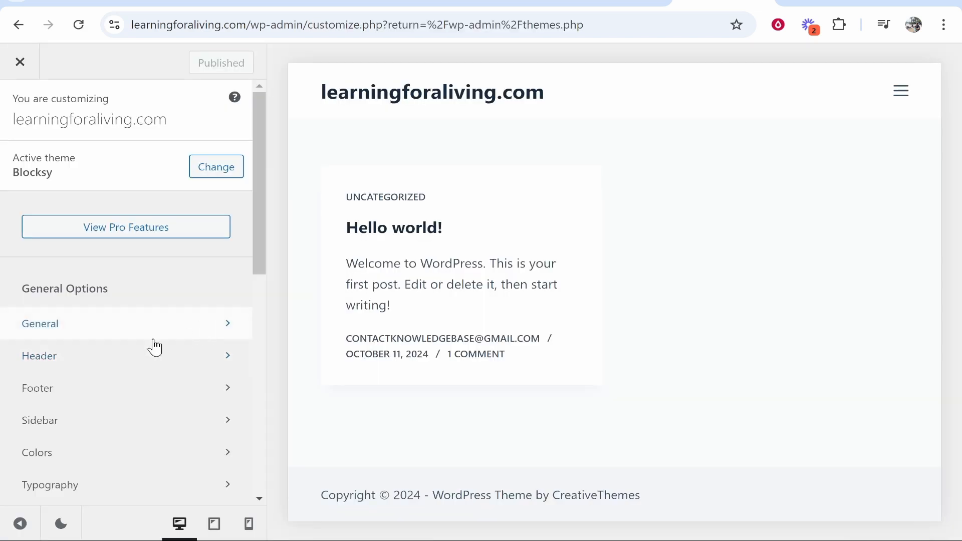
Examine the customizer's General section and look through the remaining general, post type and core options without changing anything
left_click(67, 330)
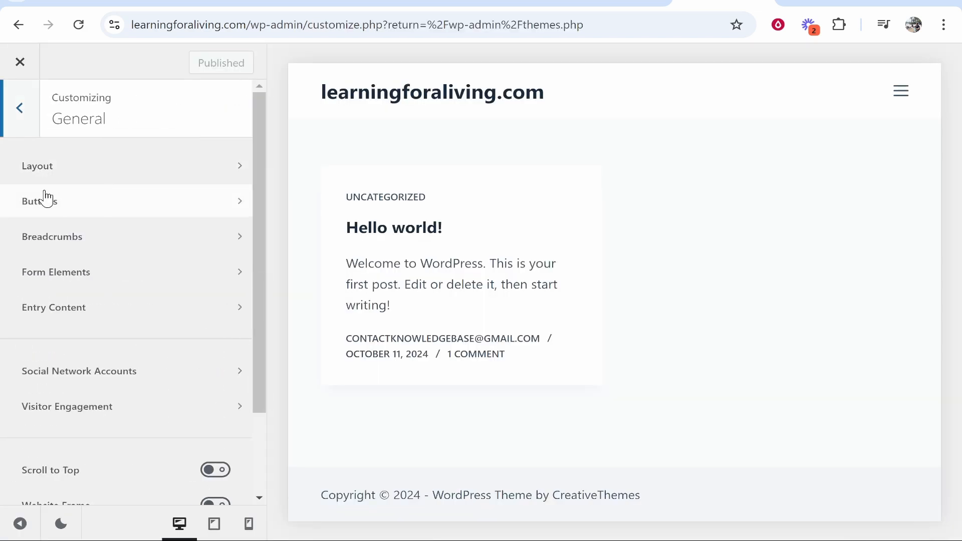
left_click(22, 108)
scroll(139, 246, "down", 1)
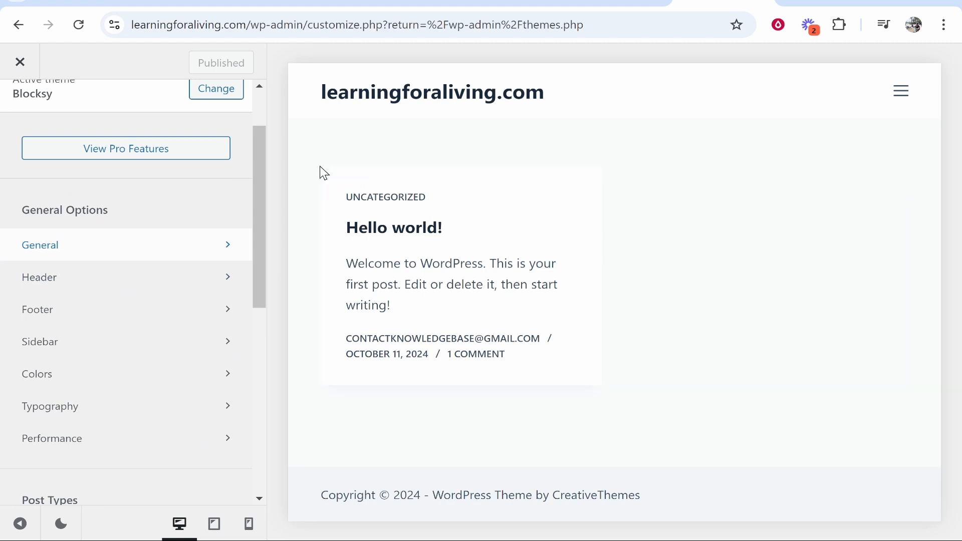
scroll(197, 345, "down", 2)
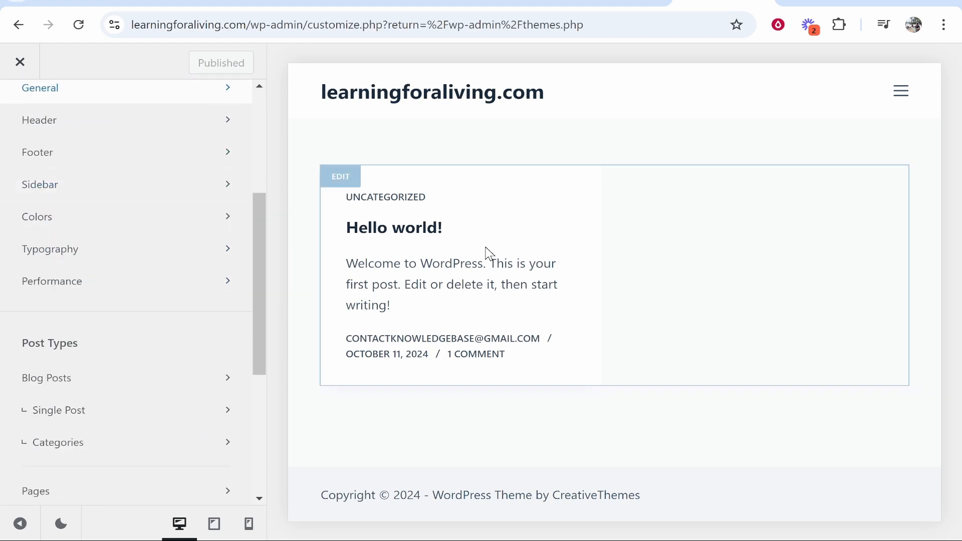
scroll(176, 342, "down", 2)
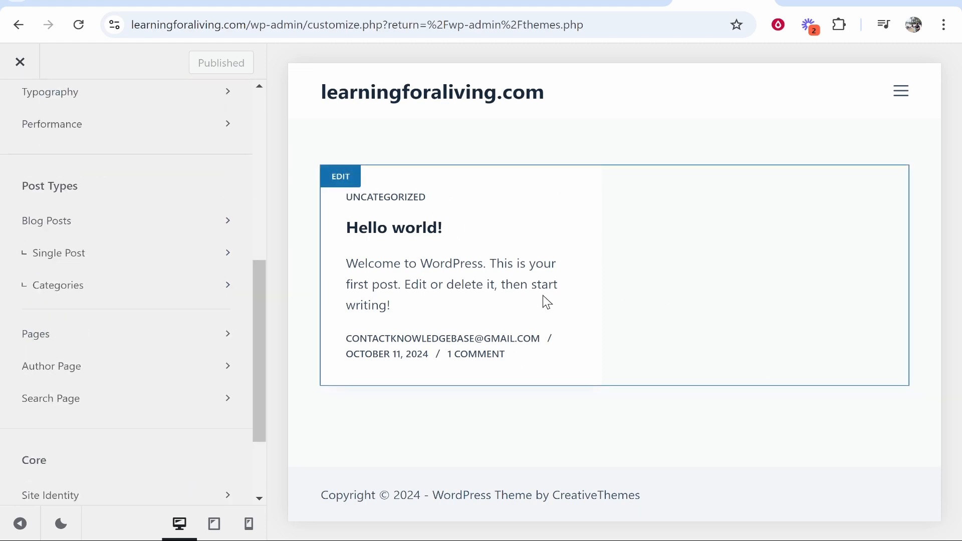
scroll(155, 239, "up", 5)
scroll(161, 301, "down", 2)
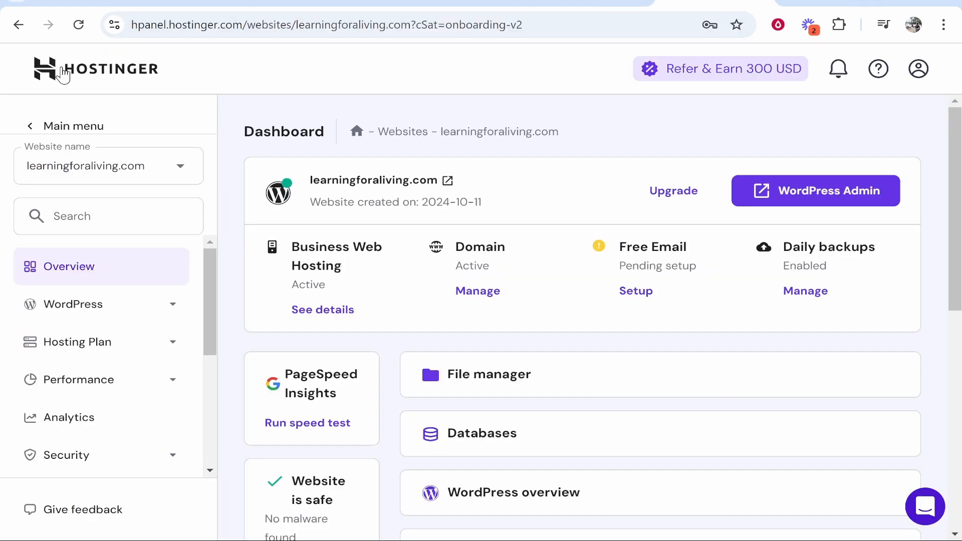
Switch to Hostinger's list of websites, view the live learningforaliving.com site from it and open that site's WordPress admin
left_click(63, 75)
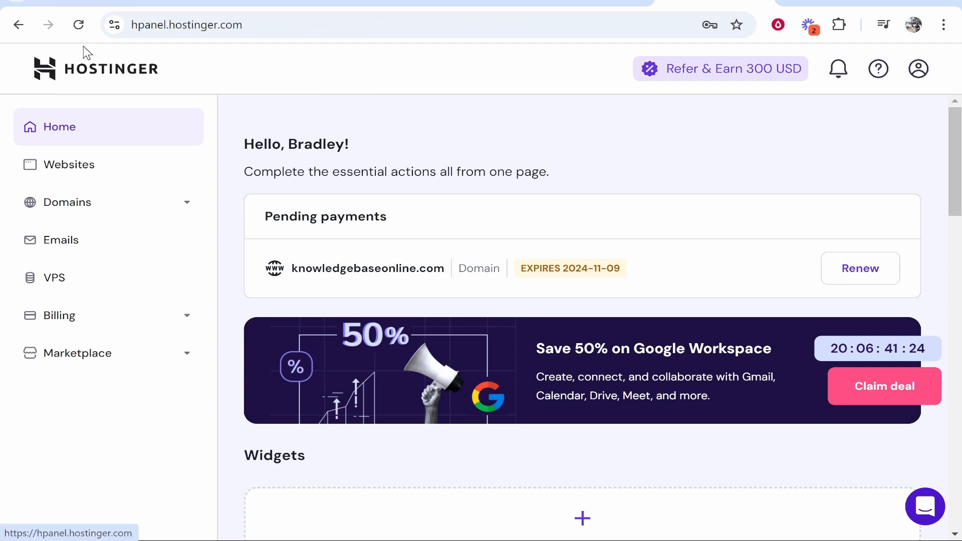
left_click(60, 173)
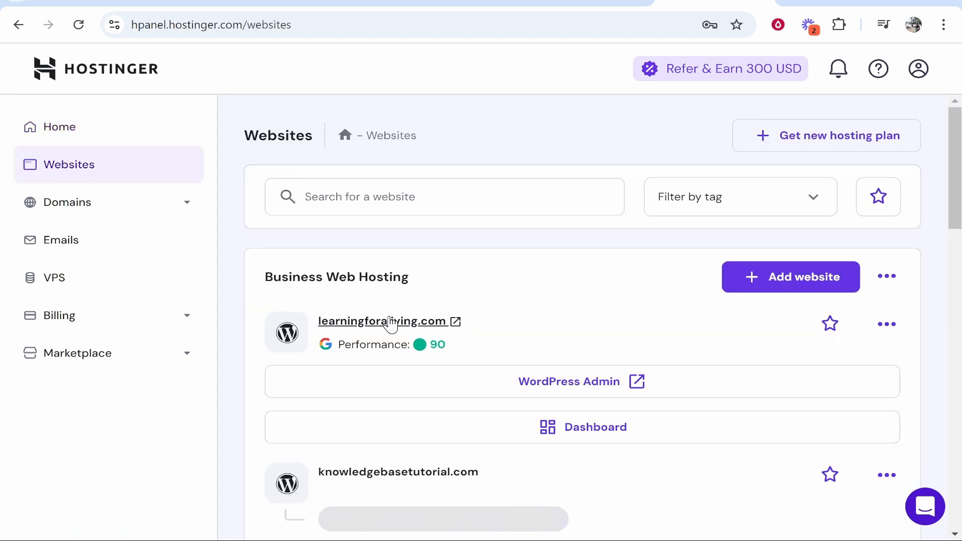
left_click(421, 321)
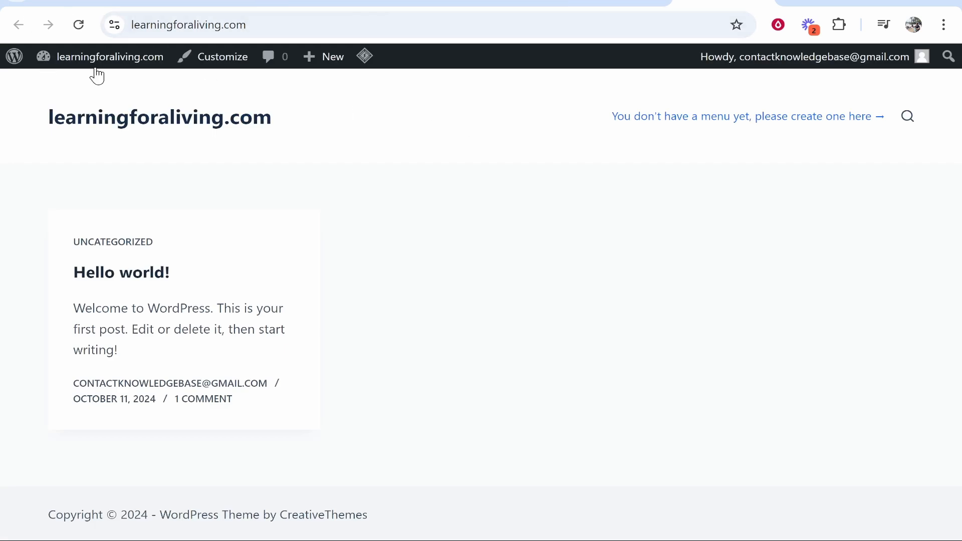
left_click(581, 2)
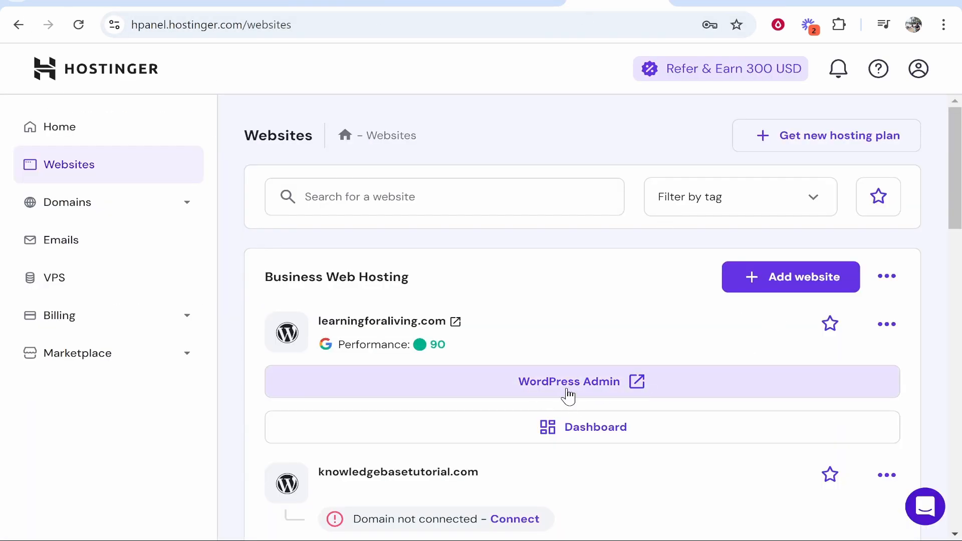
left_click(624, 385)
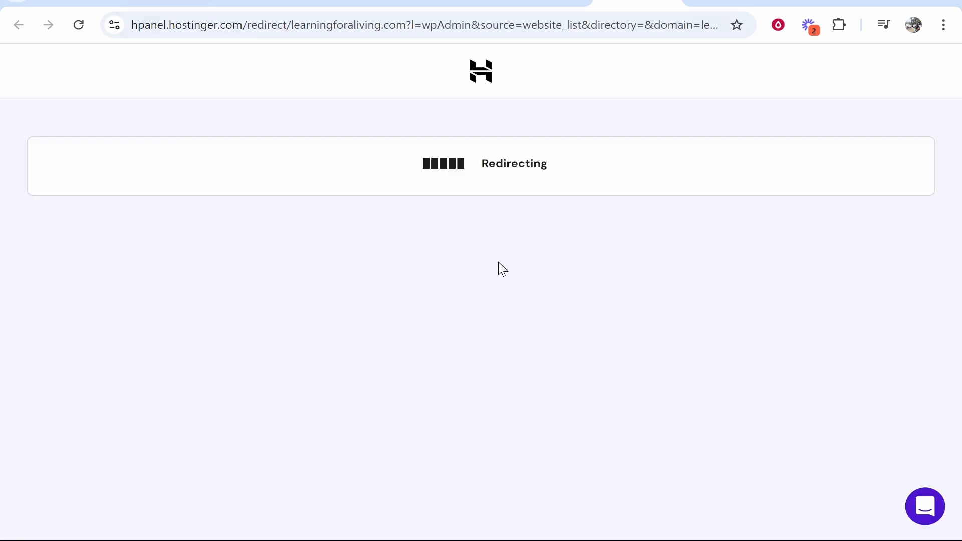